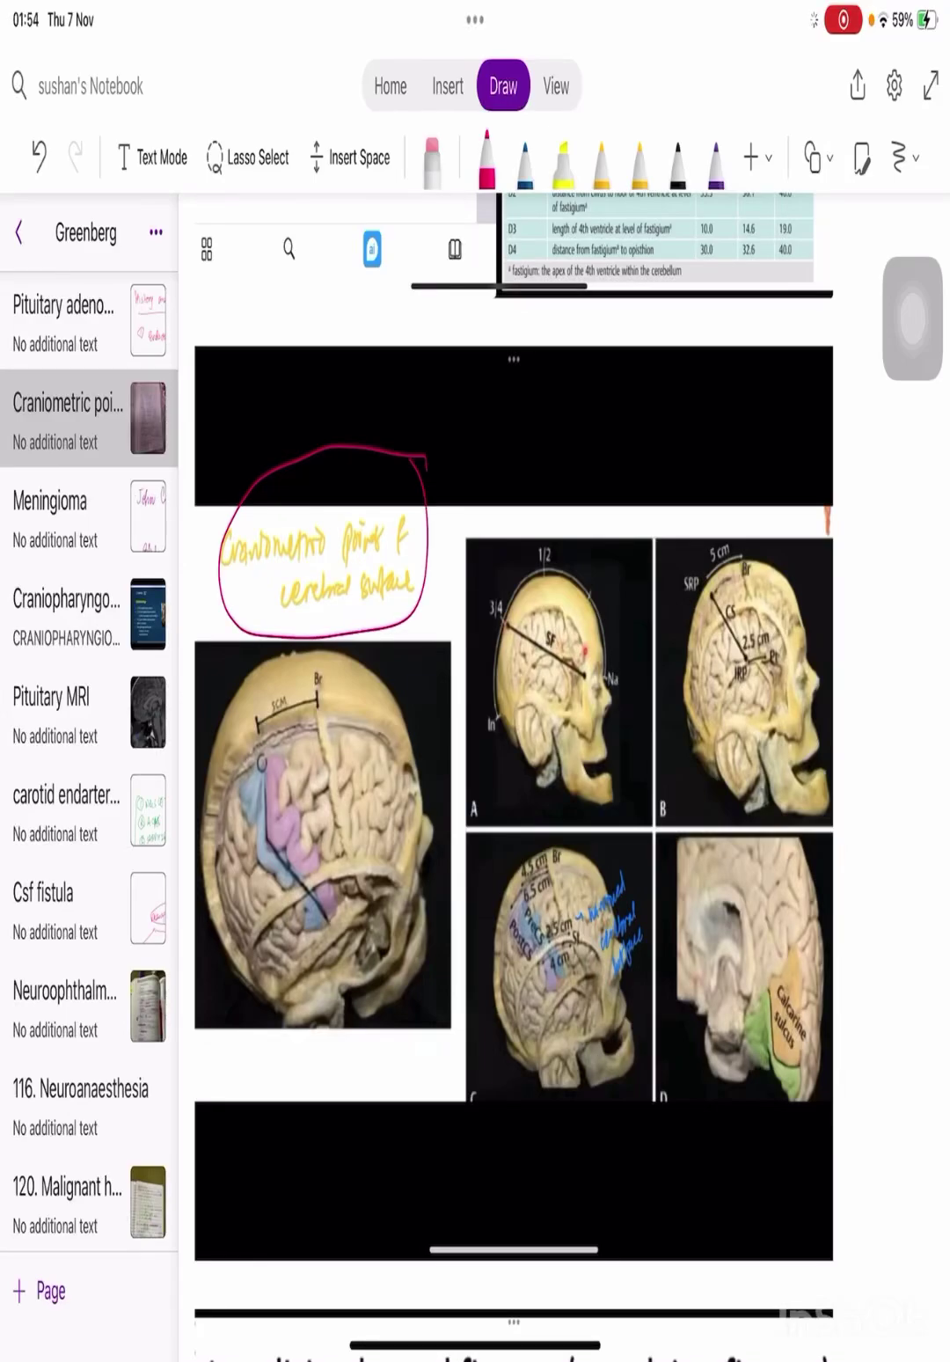
- Mark the Br point with an arrow on the left brain image and loop image B in pink
mouse_move(320, 711)
left_mouse_down()
mouse_move(331, 767)
mouse_move(300, 727)
mouse_move(264, 752)
left_mouse_up()
mouse_move(341, 852)
left_mouse_down()
mouse_move(321, 859)
mouse_move(329, 869)
left_mouse_up()
mouse_move(753, 655)
left_mouse_down()
mouse_move(767, 650)
mouse_move(750, 660)
mouse_move(778, 556)
mouse_move(804, 549)
left_mouse_up()
mouse_move(626, 831)
left_mouse_down()
mouse_move(639, 968)
mouse_move(626, 831)
left_mouse_up()
- On the sylvian slide, circle Chater's point, line it to the EAM and trace the OM line
scroll(563, 775, "down", 1)
scroll(513, 774, "down", 10)
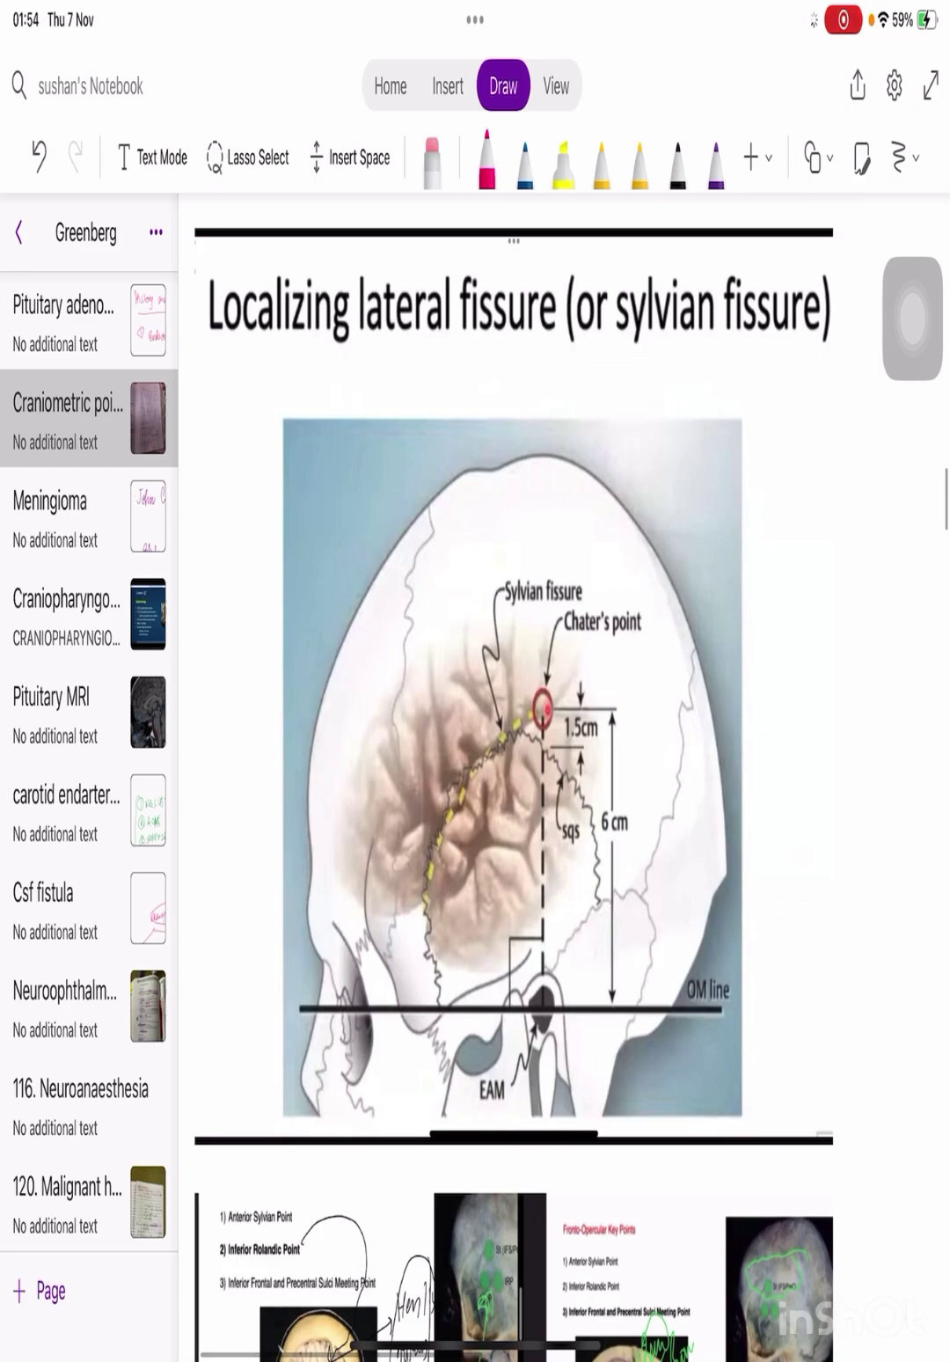
left_click_drag(550, 691, 536, 685)
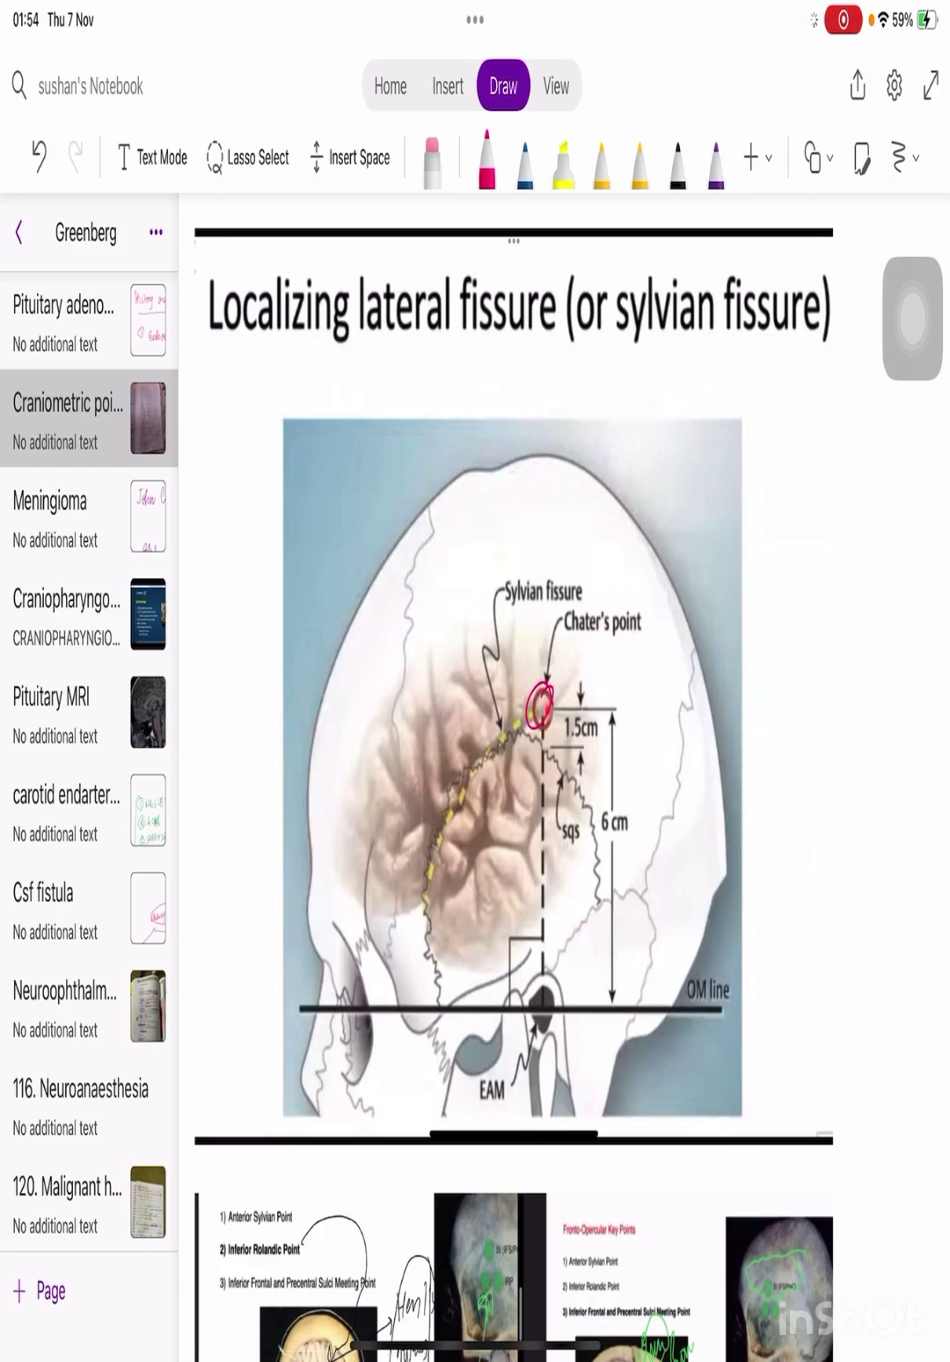
mouse_move(541, 984)
left_mouse_down()
mouse_move(542, 736)
mouse_move(551, 994)
mouse_move(545, 979)
left_mouse_up()
mouse_move(538, 684)
left_mouse_down()
mouse_move(552, 703)
mouse_move(656, 683)
mouse_move(647, 758)
left_mouse_up()
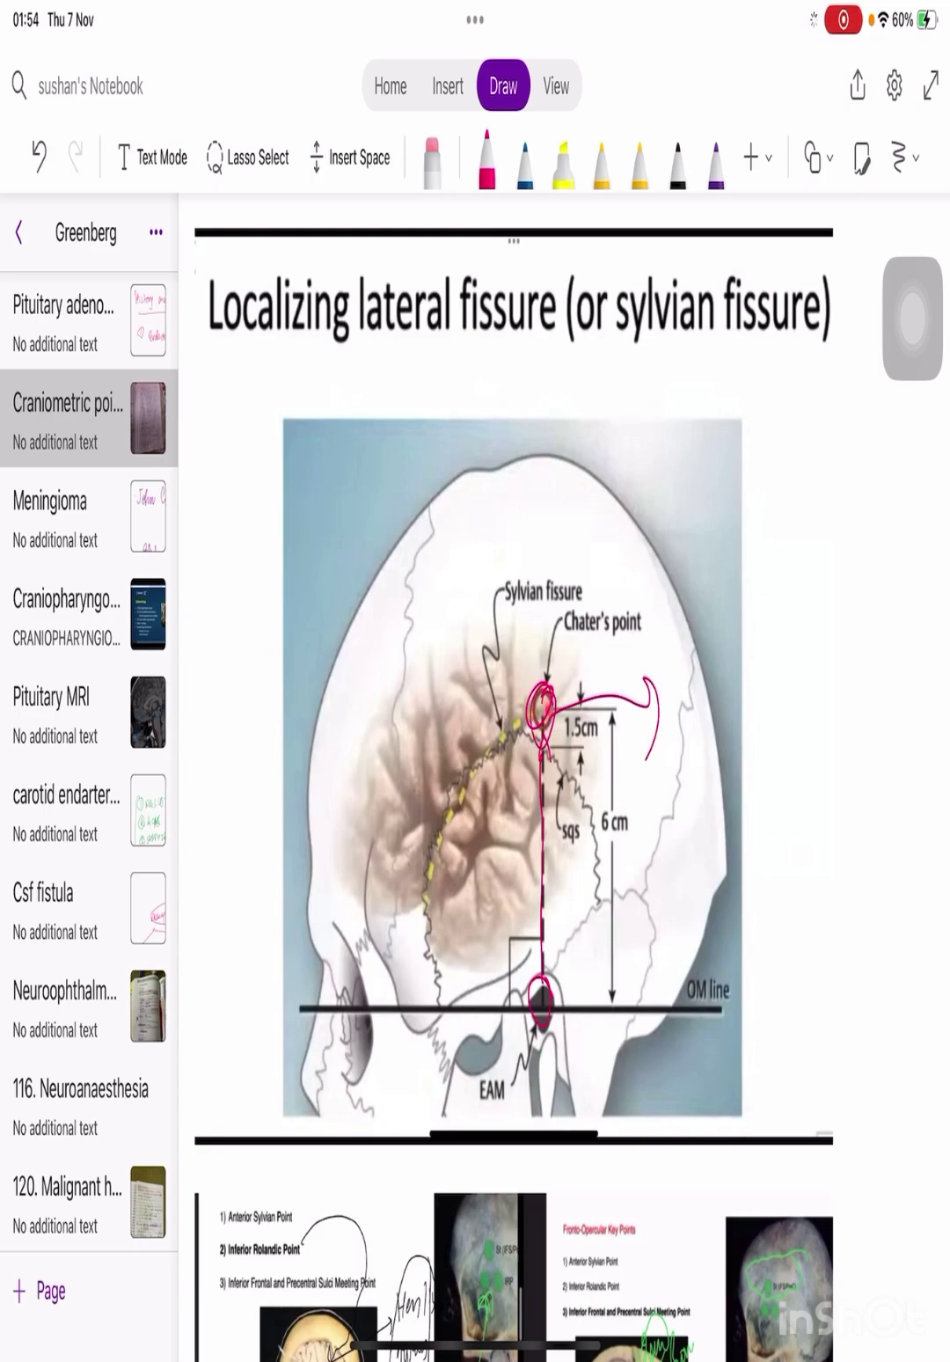
left_click_drag(552, 1013, 693, 1000)
- Extend a line from Chater's point past 1.5cm, adding a distance bar, brackets and a tick
left_click_drag(555, 721, 674, 715)
left_click_drag(666, 697, 666, 742)
mouse_move(710, 679)
left_mouse_down()
mouse_move(703, 746)
mouse_move(711, 732)
left_mouse_up()
mouse_move(723, 704)
left_mouse_down()
mouse_move(724, 717)
mouse_move(747, 701)
left_mouse_up()
- Circle the brain region and tick Anterior Sylvian Point in the list
scroll(513, 774, "down", 10)
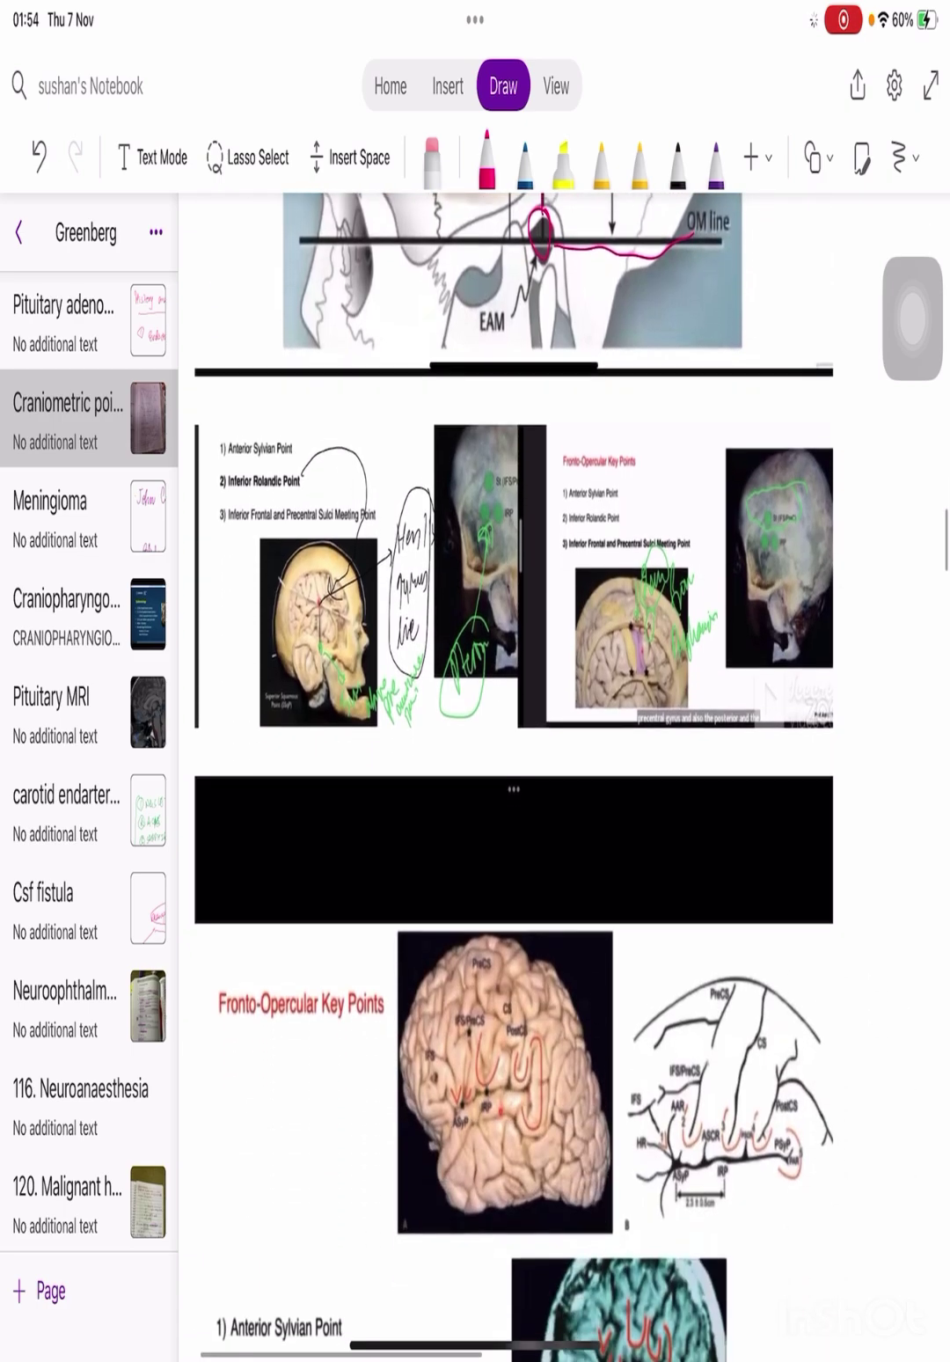
scroll(514, 774, "up", 3)
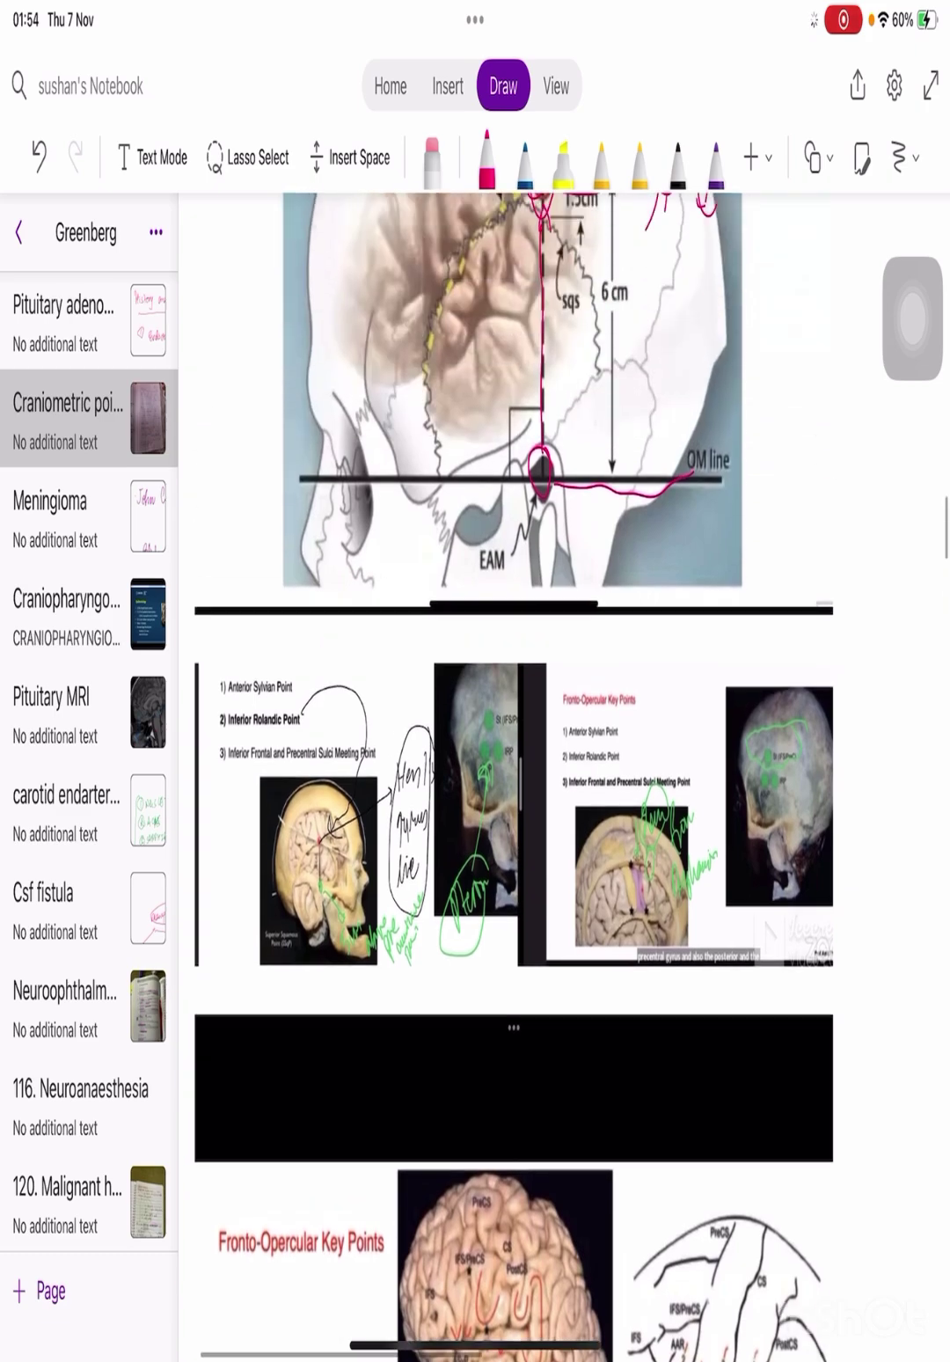
mouse_move(519, 274)
left_mouse_down()
mouse_move(479, 235)
mouse_move(528, 230)
left_mouse_up()
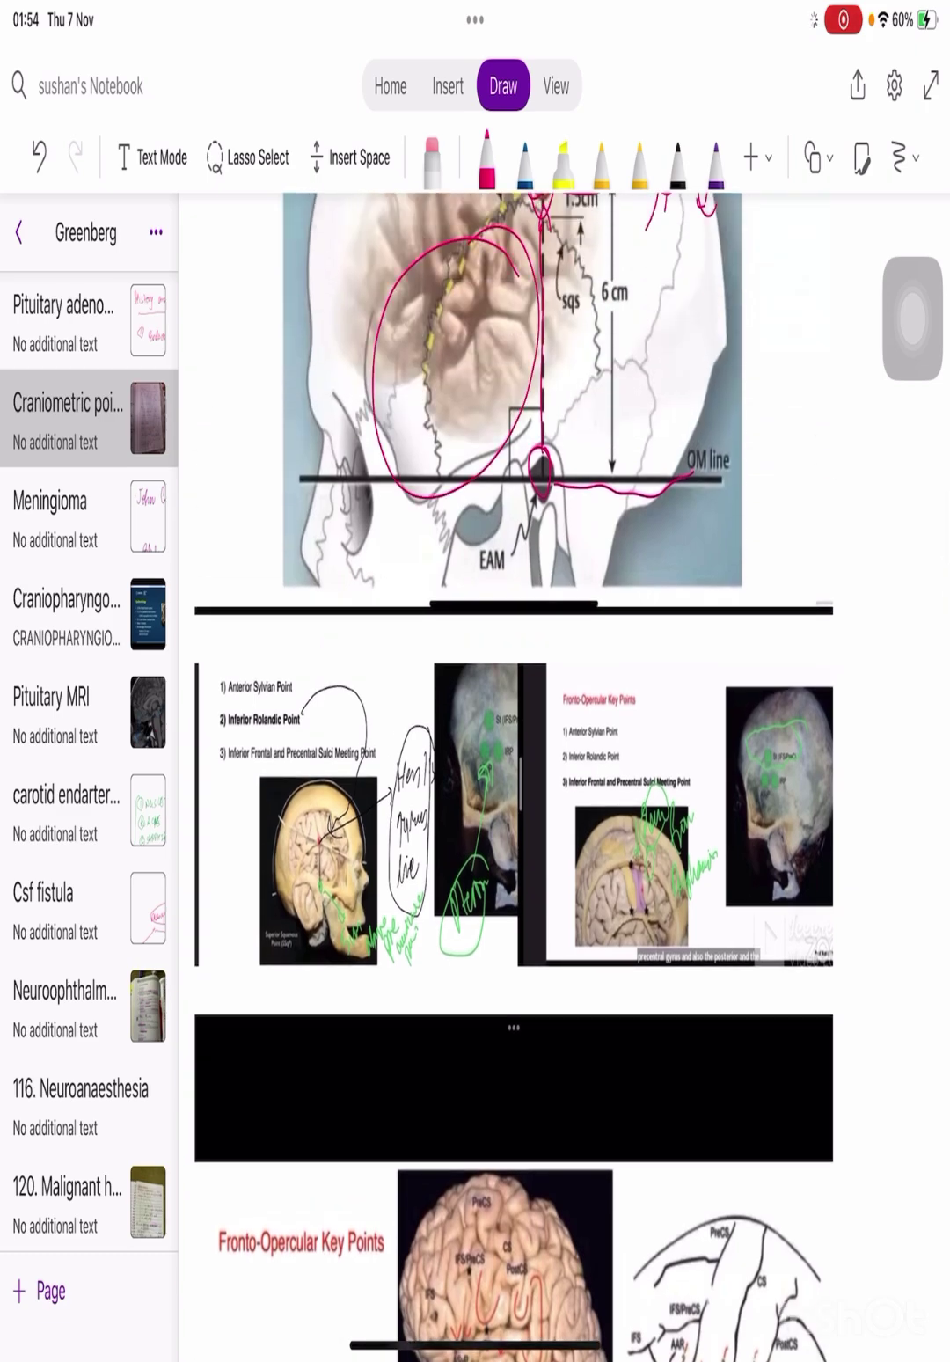
mouse_move(257, 697)
left_mouse_down()
mouse_move(271, 688)
mouse_move(291, 715)
mouse_move(292, 742)
left_mouse_up()
- Loop and cross-mark the skull near the IRP dots, then underline the Inferior Frontal and Precentral Sulci item
mouse_move(486, 758)
left_mouse_down()
mouse_move(481, 776)
mouse_move(502, 757)
mouse_move(510, 687)
mouse_move(501, 744)
left_mouse_up()
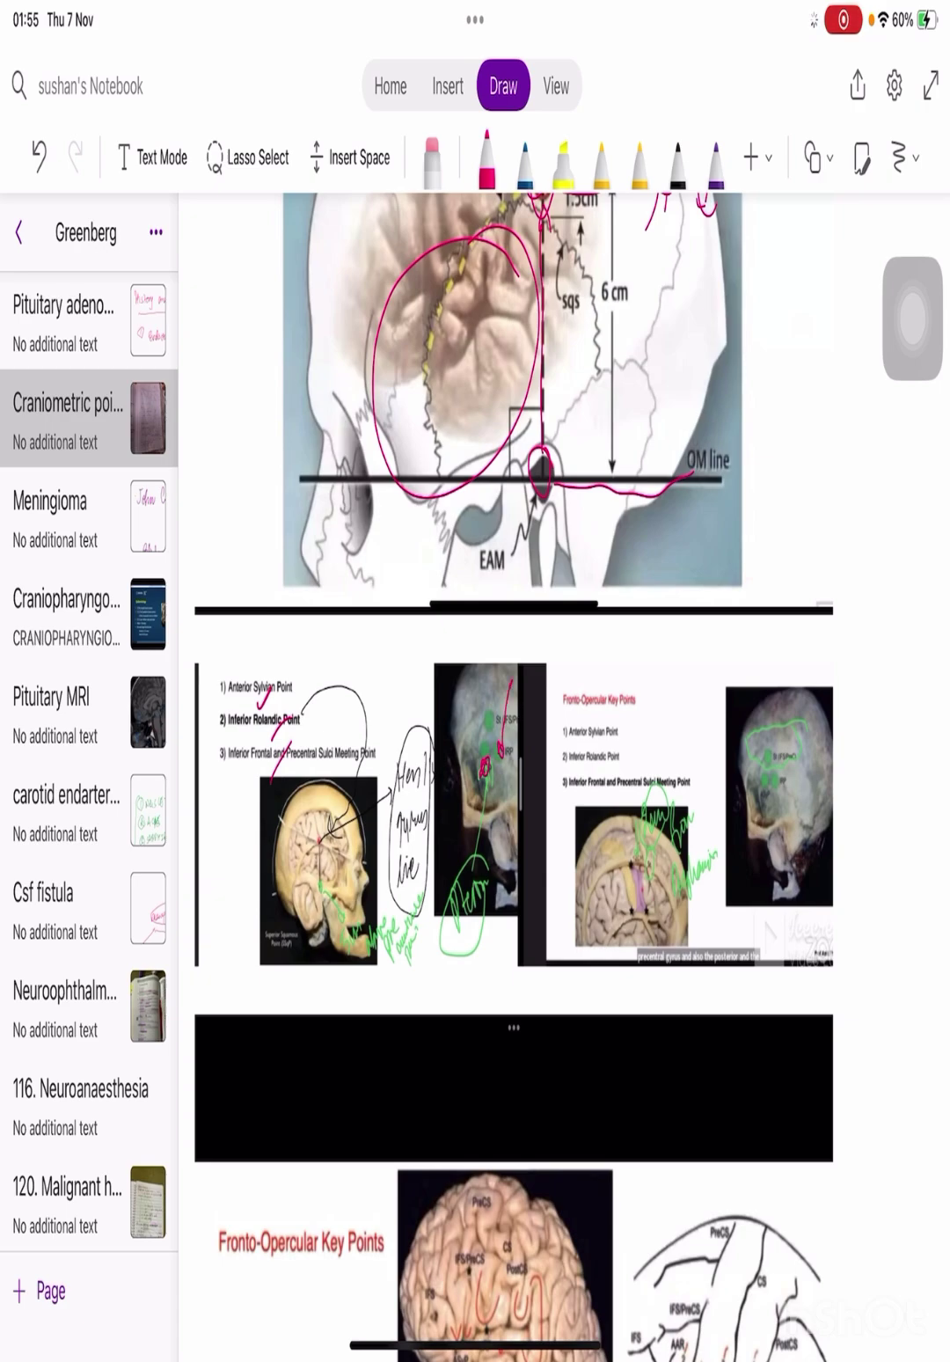
mouse_move(493, 700)
left_mouse_down()
mouse_move(490, 727)
mouse_move(500, 714)
left_mouse_up()
left_click_drag(498, 714, 520, 711)
left_click_drag(588, 803, 685, 797)
- Trace the Sylvian fissure across the brain photo with an arrow at its front end
scroll(514, 774, "down", 10)
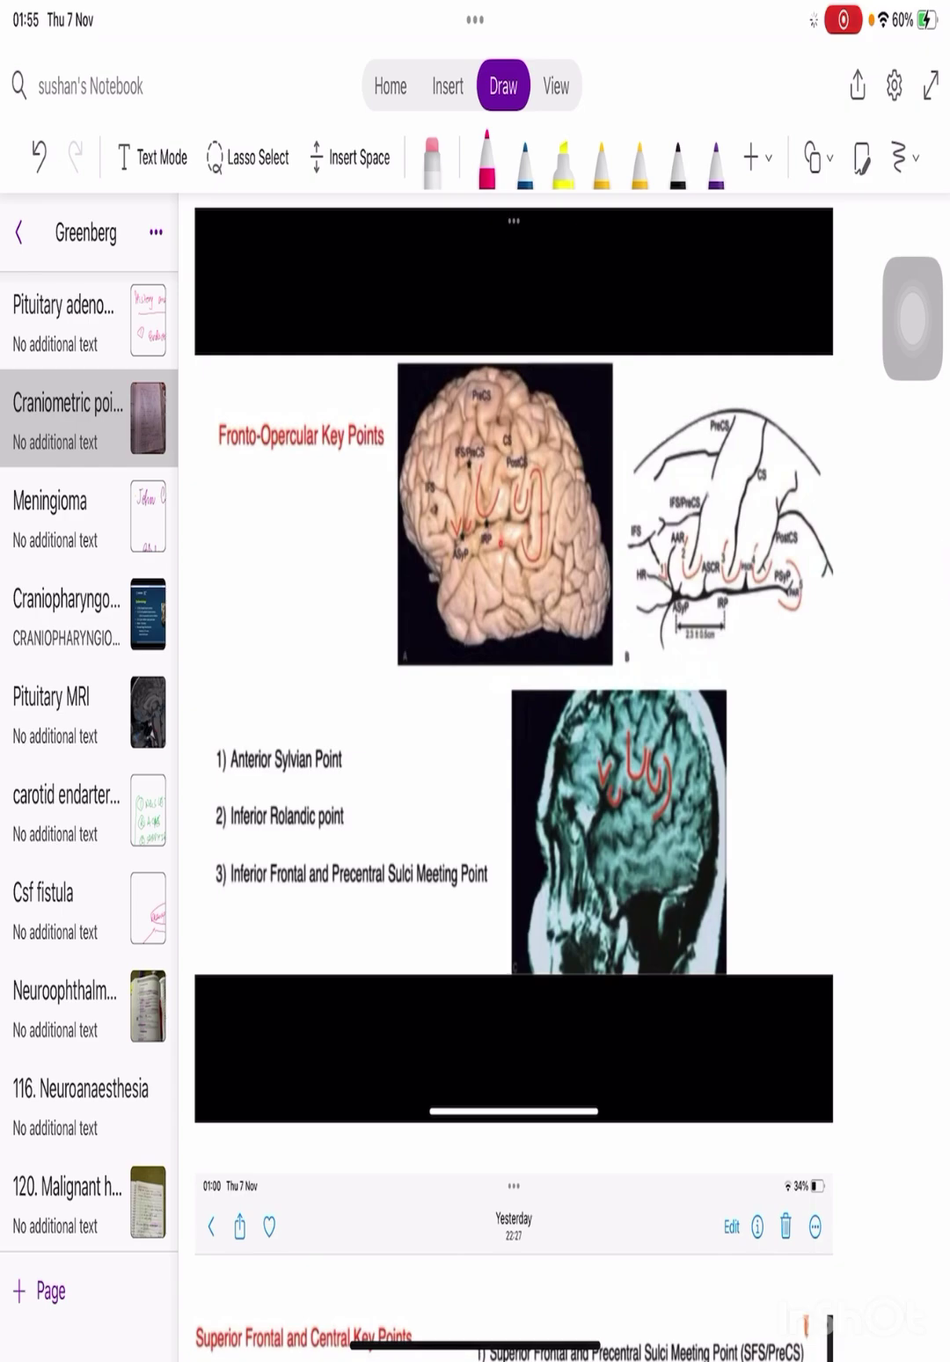
mouse_move(440, 561)
left_mouse_down()
mouse_move(459, 537)
mouse_move(580, 540)
left_mouse_up()
left_click_drag(449, 526, 458, 535)
left_click_drag(456, 505, 460, 550)
- Draw a bracket over the sulci, trace the U-shaped sulci and mark around IFS/PreCS
mouse_move(489, 522)
left_mouse_down()
mouse_move(524, 493)
mouse_move(543, 499)
mouse_move(519, 578)
left_mouse_up()
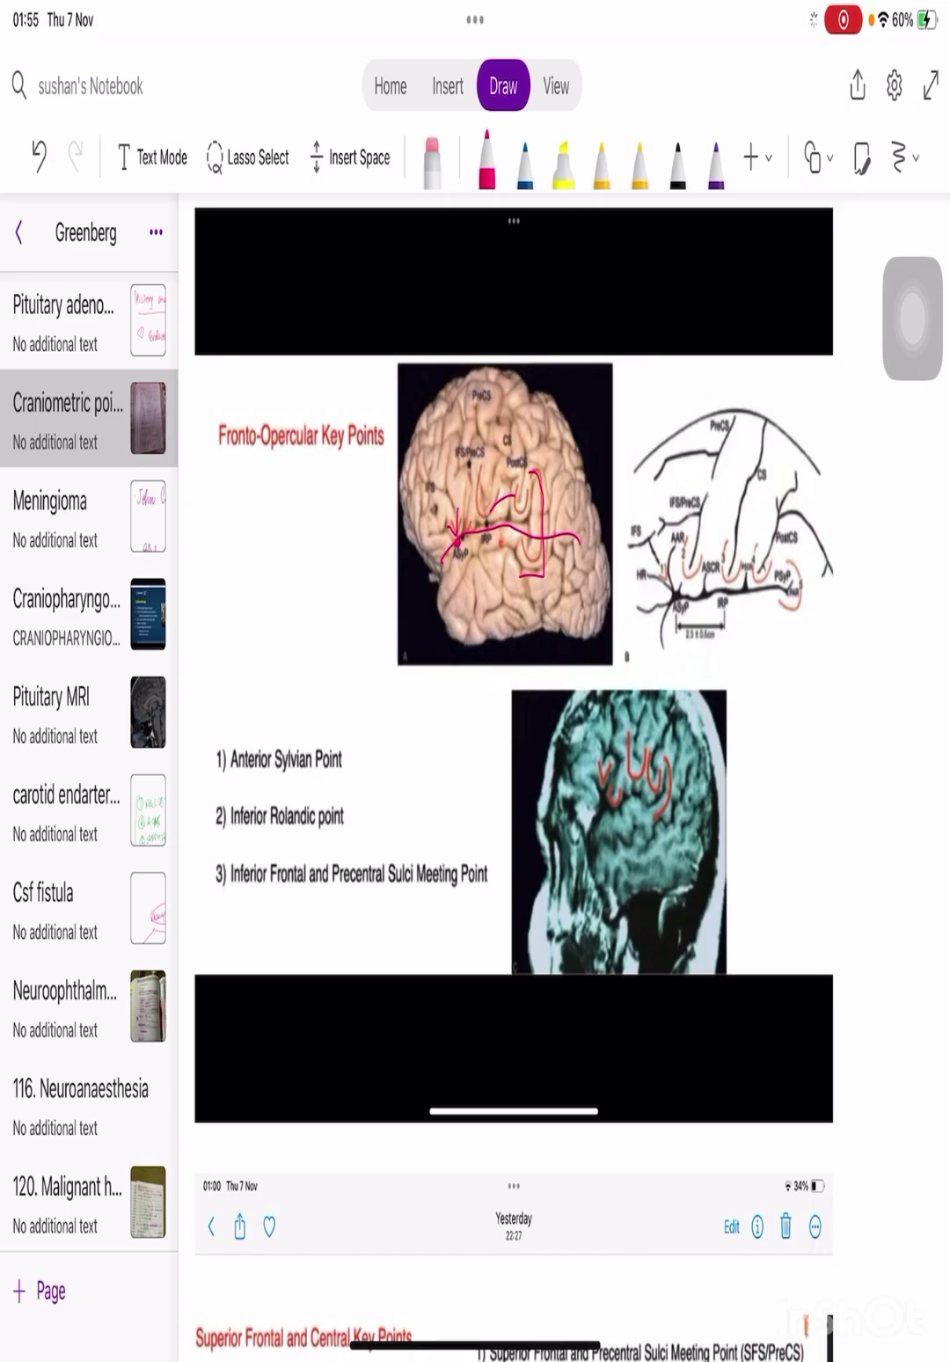
mouse_move(512, 482)
left_mouse_down()
mouse_move(526, 489)
mouse_move(484, 516)
mouse_move(503, 482)
left_mouse_up()
mouse_move(462, 458)
left_mouse_down()
mouse_move(473, 475)
mouse_move(459, 478)
mouse_move(454, 516)
left_mouse_up()
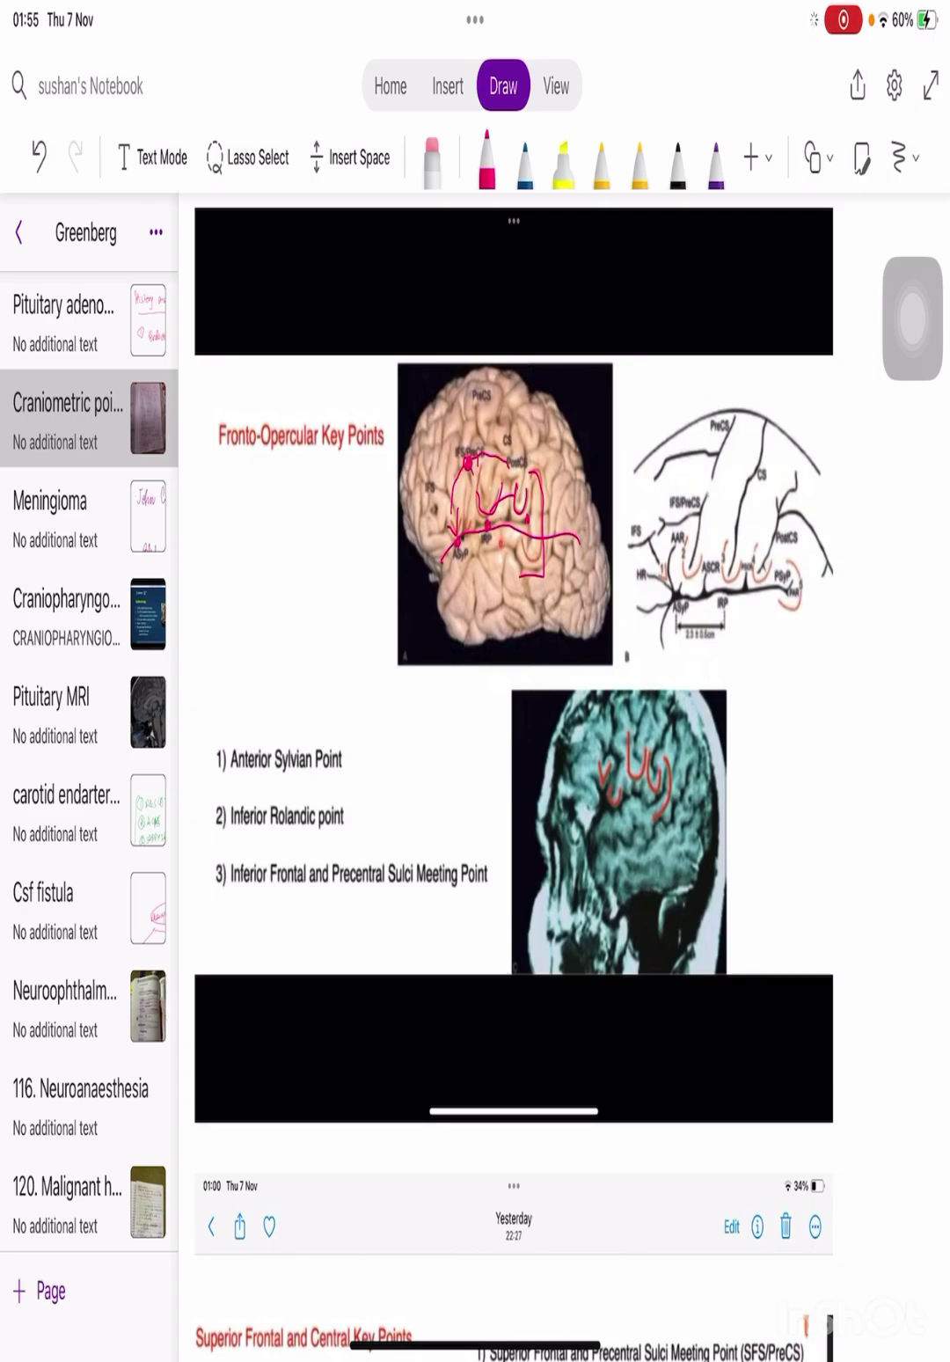
mouse_move(490, 412)
left_mouse_down()
mouse_move(491, 435)
mouse_move(473, 451)
left_mouse_up()
- Circle the handwritten notes and add short pink marks on the skull and brain images
scroll(514, 774, "down", 10)
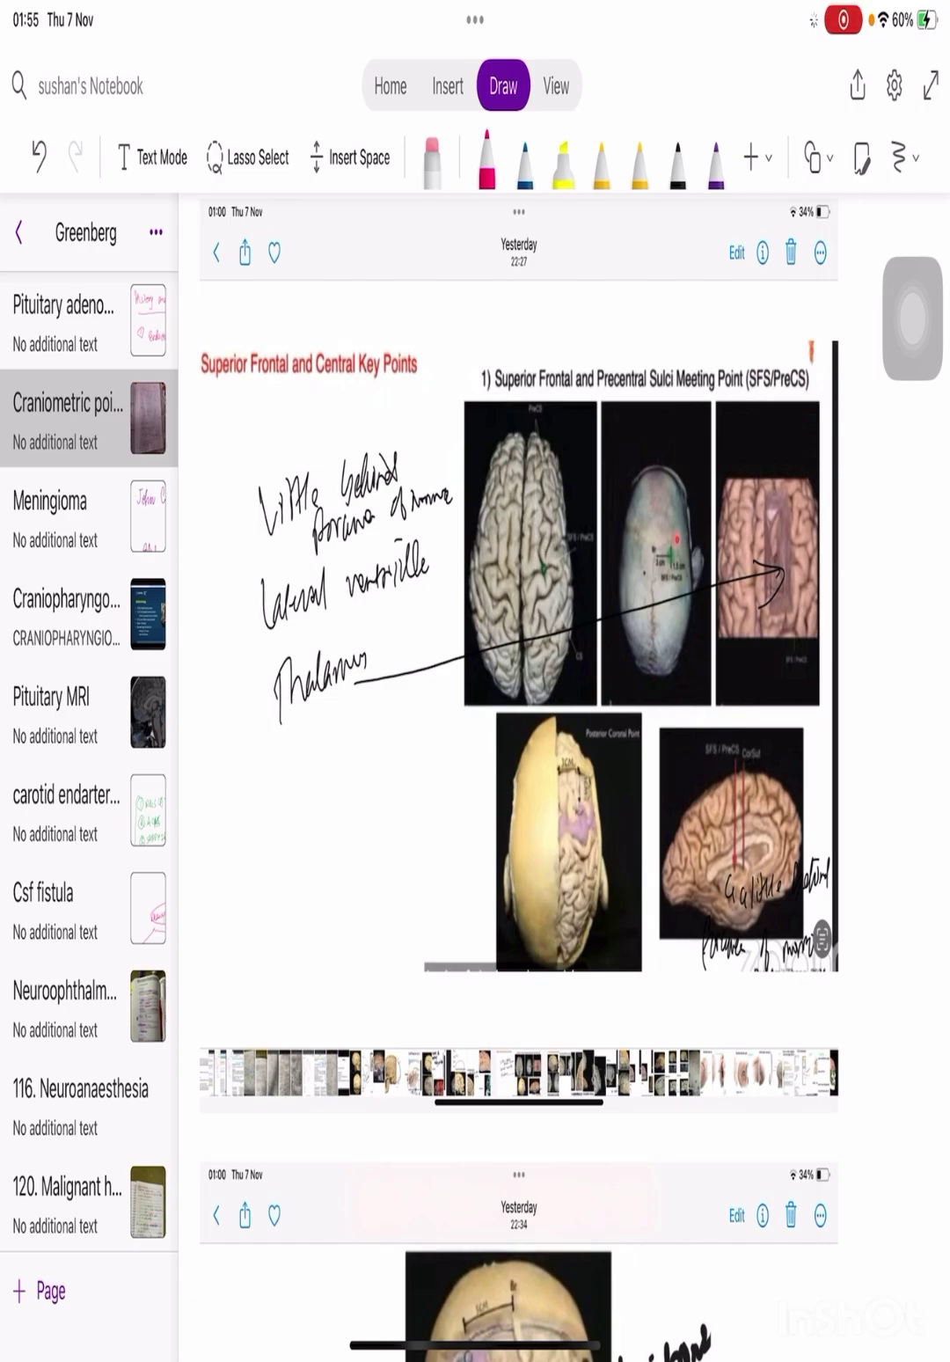
mouse_move(435, 427)
left_mouse_down()
mouse_move(244, 576)
mouse_move(442, 501)
left_mouse_up()
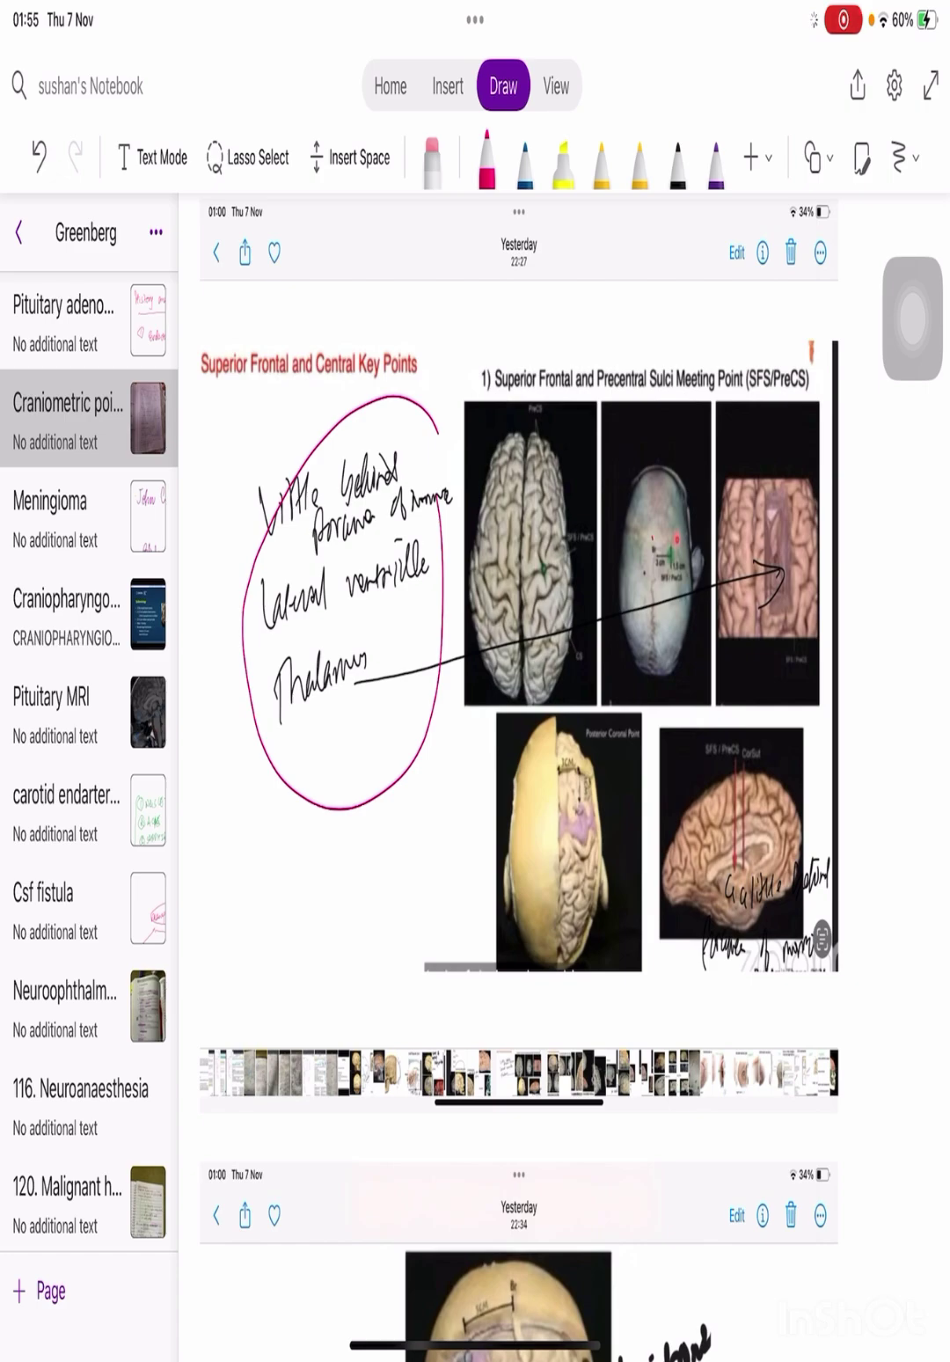
mouse_move(656, 549)
left_mouse_down()
mouse_move(651, 633)
mouse_move(676, 562)
mouse_move(665, 551)
mouse_move(670, 570)
mouse_move(688, 574)
mouse_move(655, 598)
mouse_move(682, 595)
left_mouse_up()
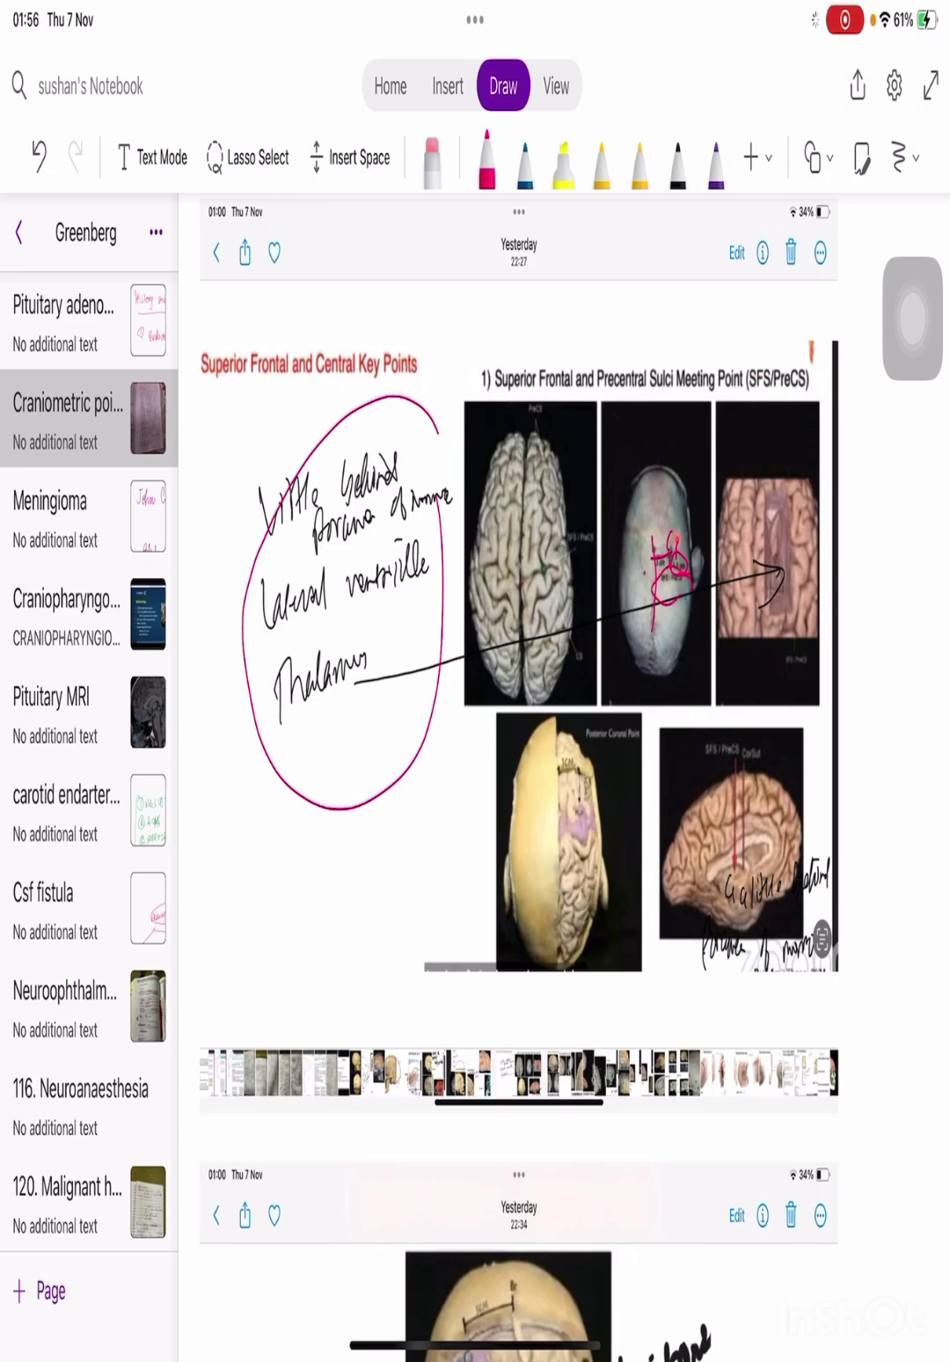
mouse_move(522, 583)
left_mouse_down()
mouse_move(543, 566)
mouse_move(535, 585)
mouse_move(557, 550)
mouse_move(542, 572)
mouse_move(561, 560)
mouse_move(548, 551)
left_mouse_up()
- Trace a line on the sagittal brain, arrow it to the circled notes, and underline the Lateral ventricle and Thalamus notes
left_click_drag(732, 774, 733, 852)
left_click_drag(709, 822, 423, 451)
left_click_drag(355, 539, 427, 511)
left_click_drag(312, 626, 392, 588)
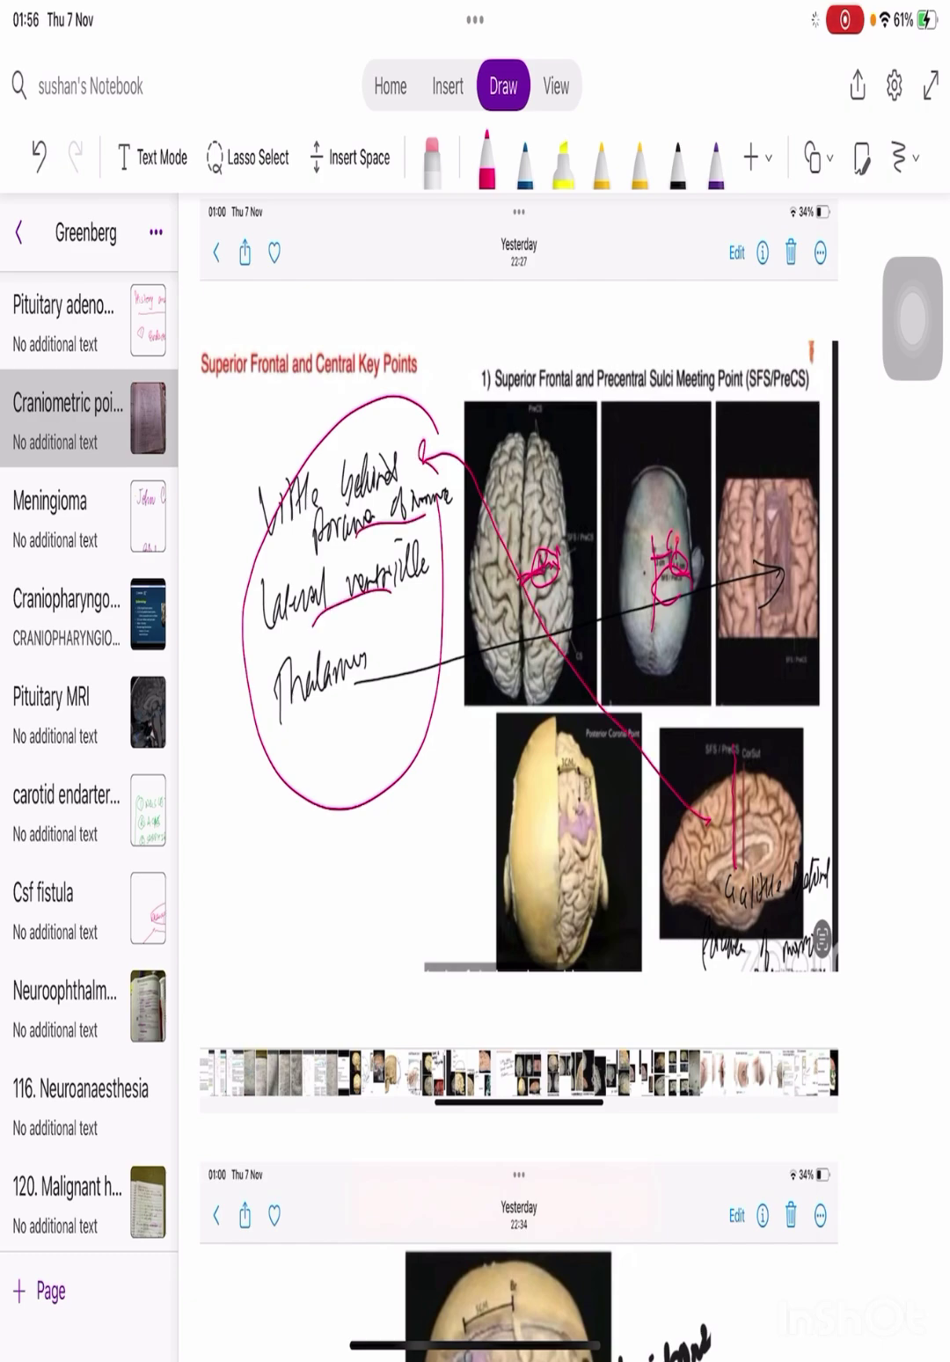
left_click_drag(336, 784, 389, 696)
left_click_drag(744, 862, 748, 851)
left_click_drag(744, 762, 743, 870)
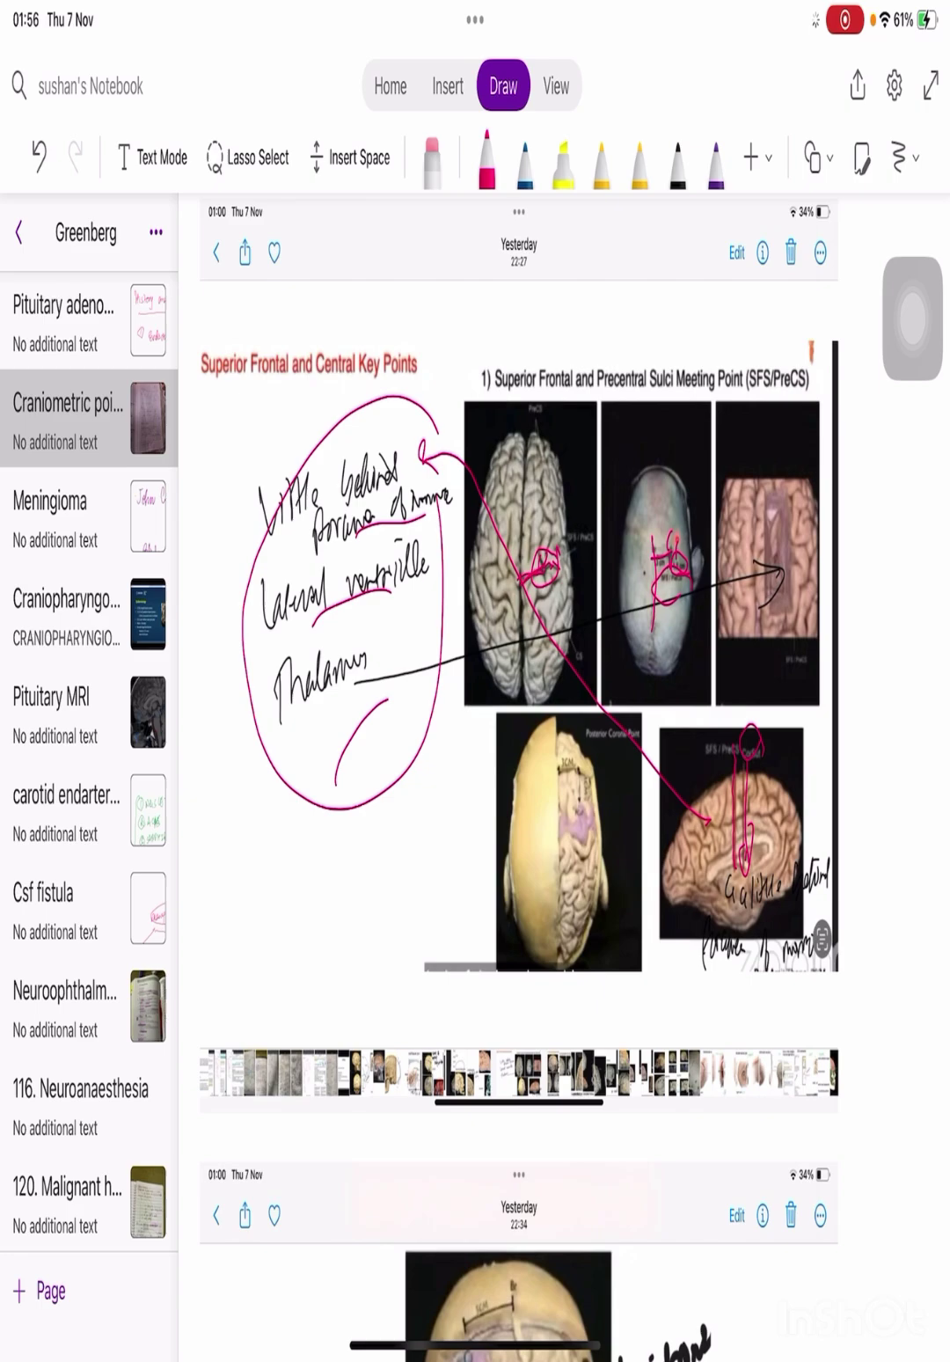
- Draw an arrow onto the top brain image and circle its handwritten note
scroll(519, 774, "down", 10)
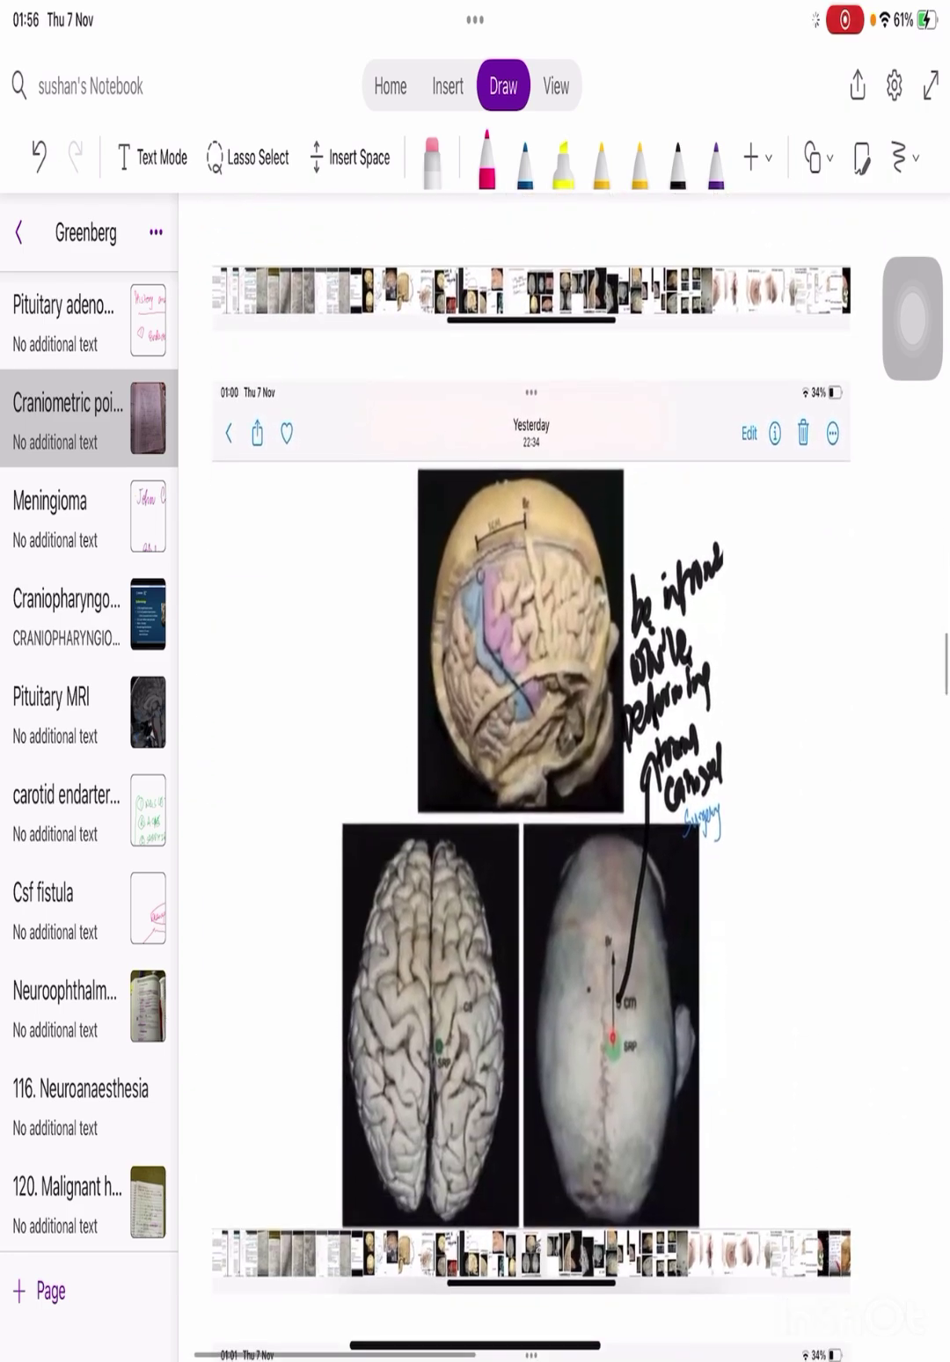
left_click_drag(526, 547, 487, 593)
mouse_move(483, 570)
left_mouse_down()
mouse_move(487, 595)
mouse_move(506, 587)
left_mouse_up()
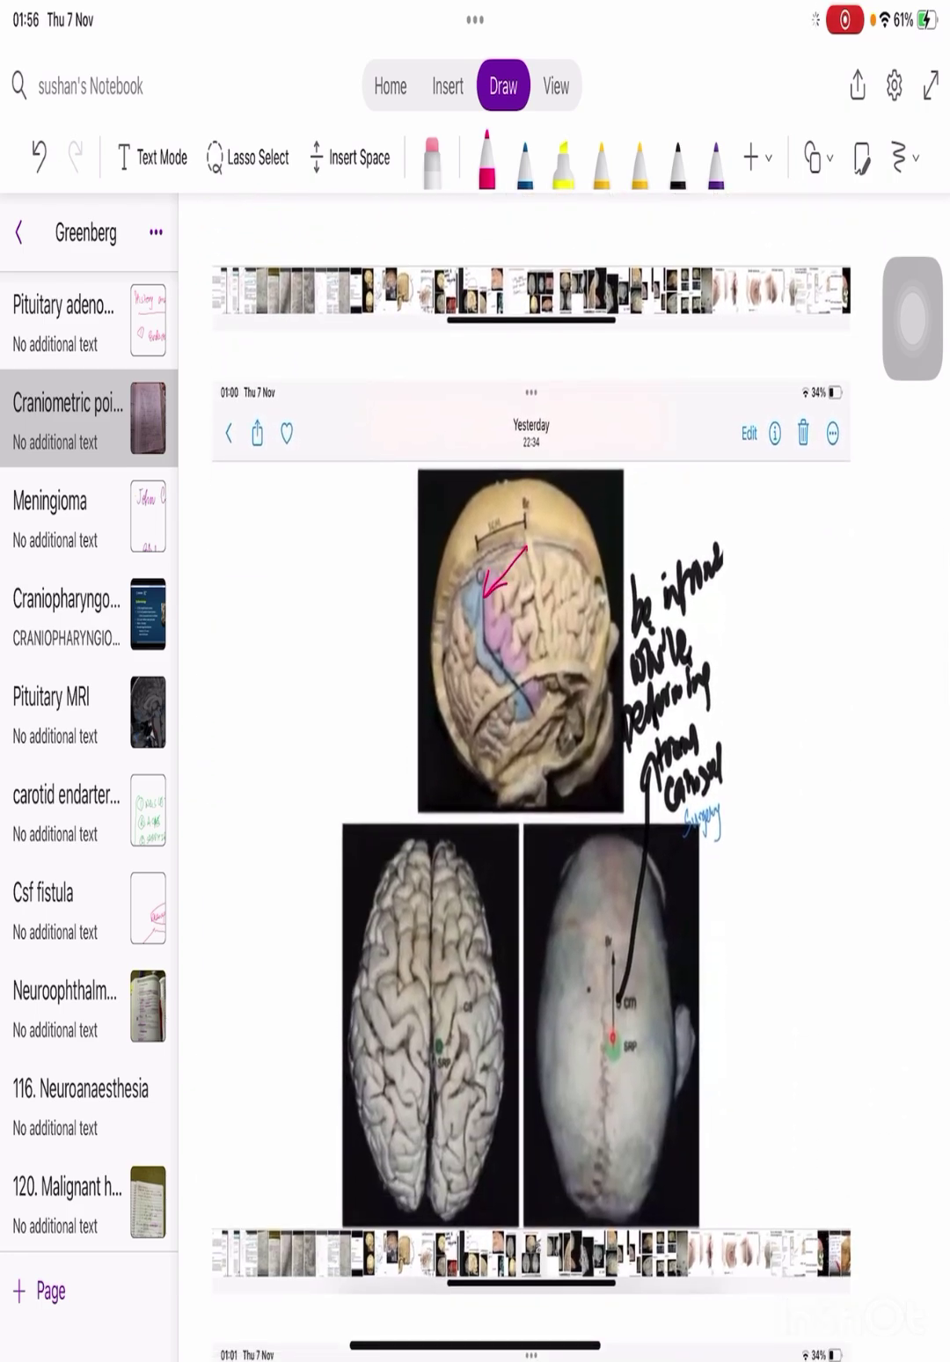
mouse_move(751, 629)
left_mouse_down()
mouse_move(704, 510)
mouse_move(739, 840)
mouse_move(737, 519)
left_mouse_up()
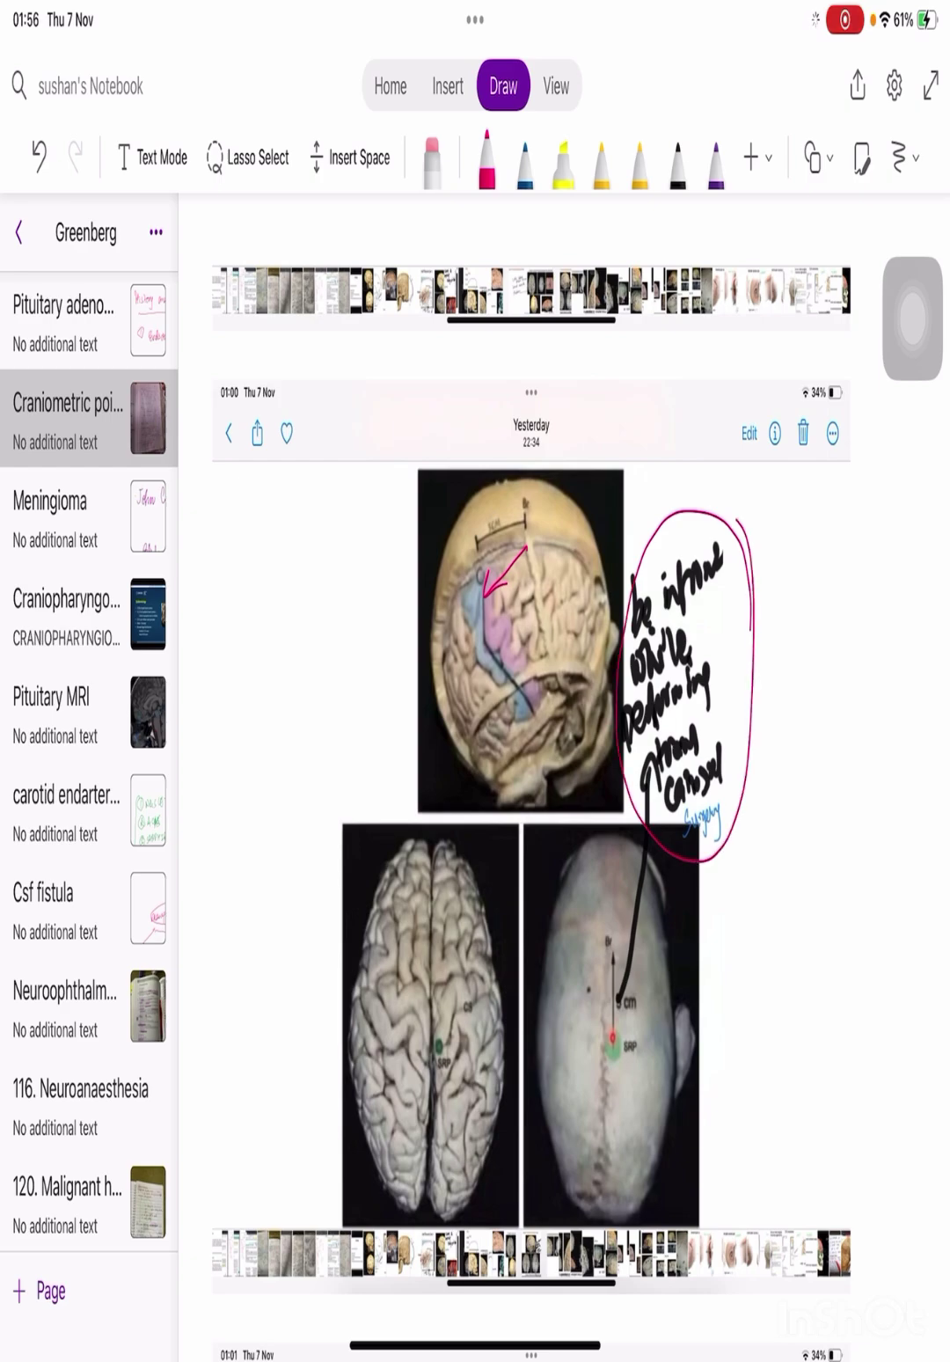
mouse_move(727, 774)
left_mouse_down()
mouse_move(771, 797)
mouse_move(746, 877)
left_mouse_up()
- Circle the Parietal Key Points title and trace the vertical line on the skull image
scroll(531, 775, "down", 15)
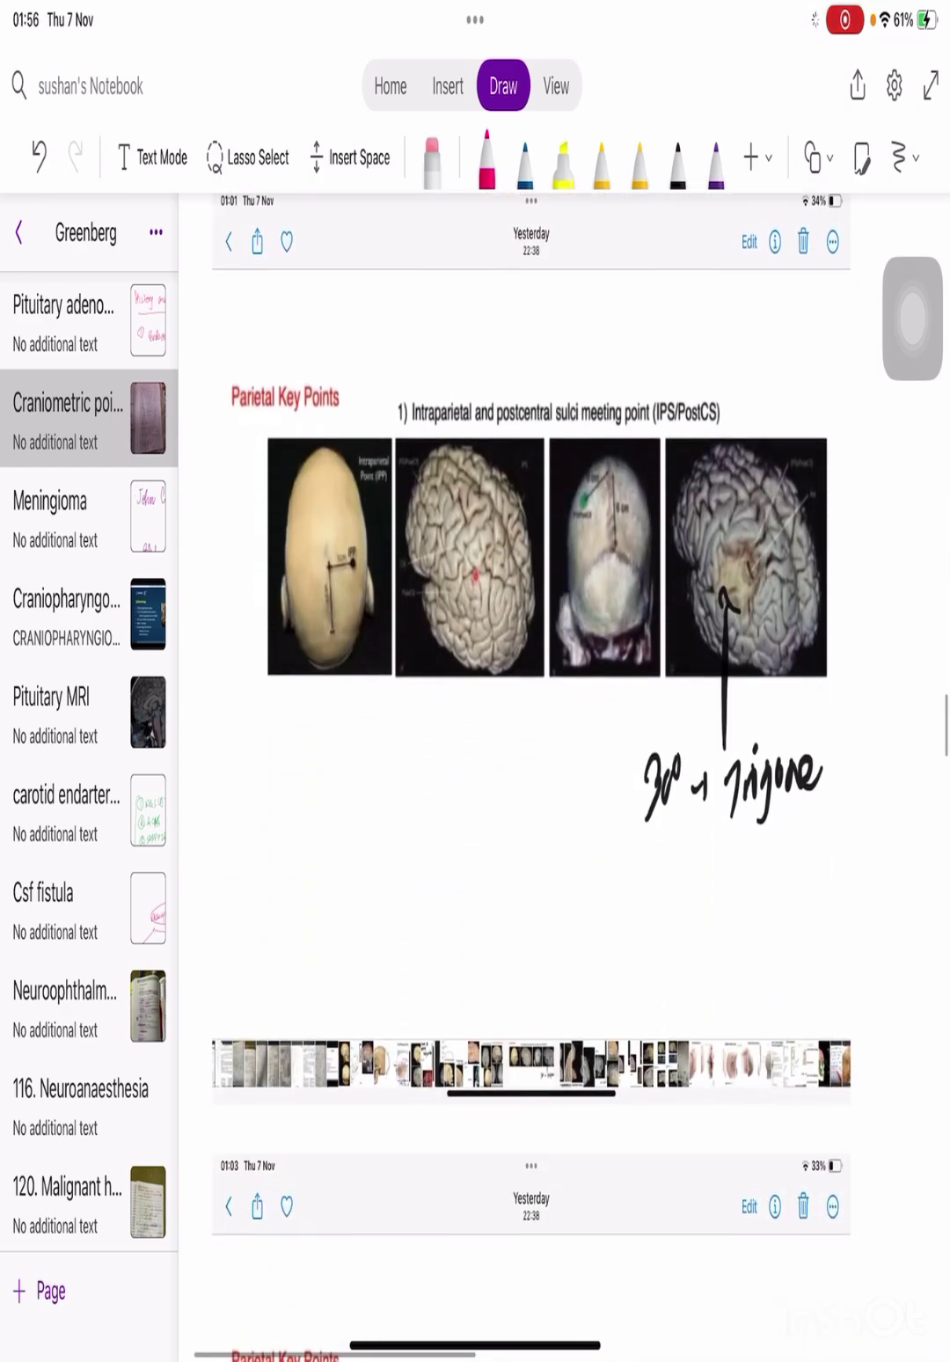
mouse_move(347, 400)
left_mouse_down()
mouse_move(227, 422)
mouse_move(236, 453)
left_mouse_up()
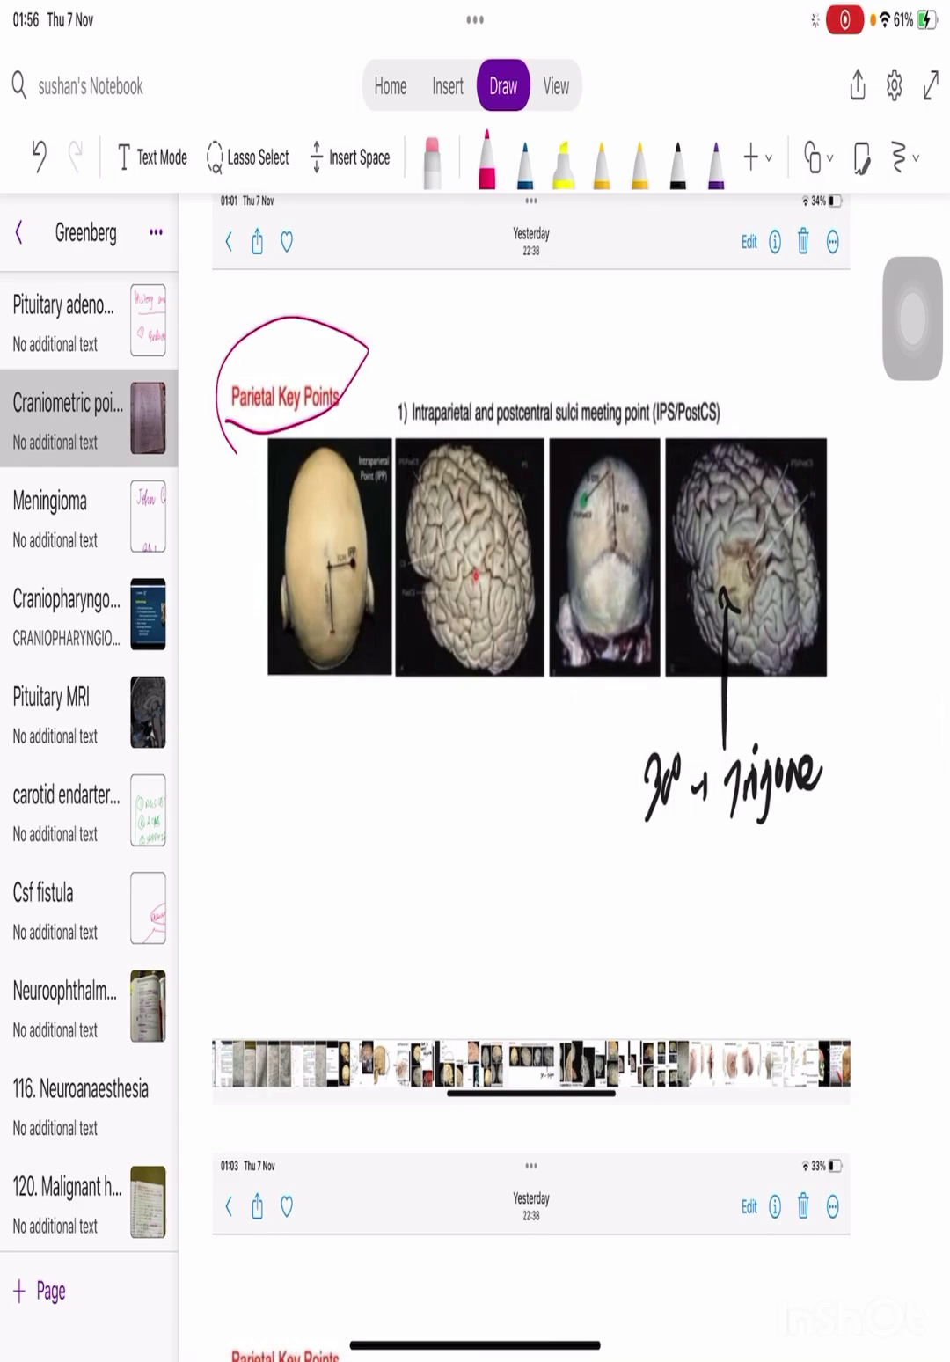
left_click_drag(336, 625, 330, 646)
left_click_drag(333, 561, 332, 619)
mouse_move(330, 571)
left_mouse_down()
mouse_move(354, 554)
mouse_move(363, 567)
mouse_move(348, 528)
left_mouse_up()
- Underline Intraparietal sulci, circle IPS/PostCS, and arrow and circle the lesion on the fourth image
left_click_drag(432, 428, 443, 423)
left_click_drag(433, 434, 444, 428)
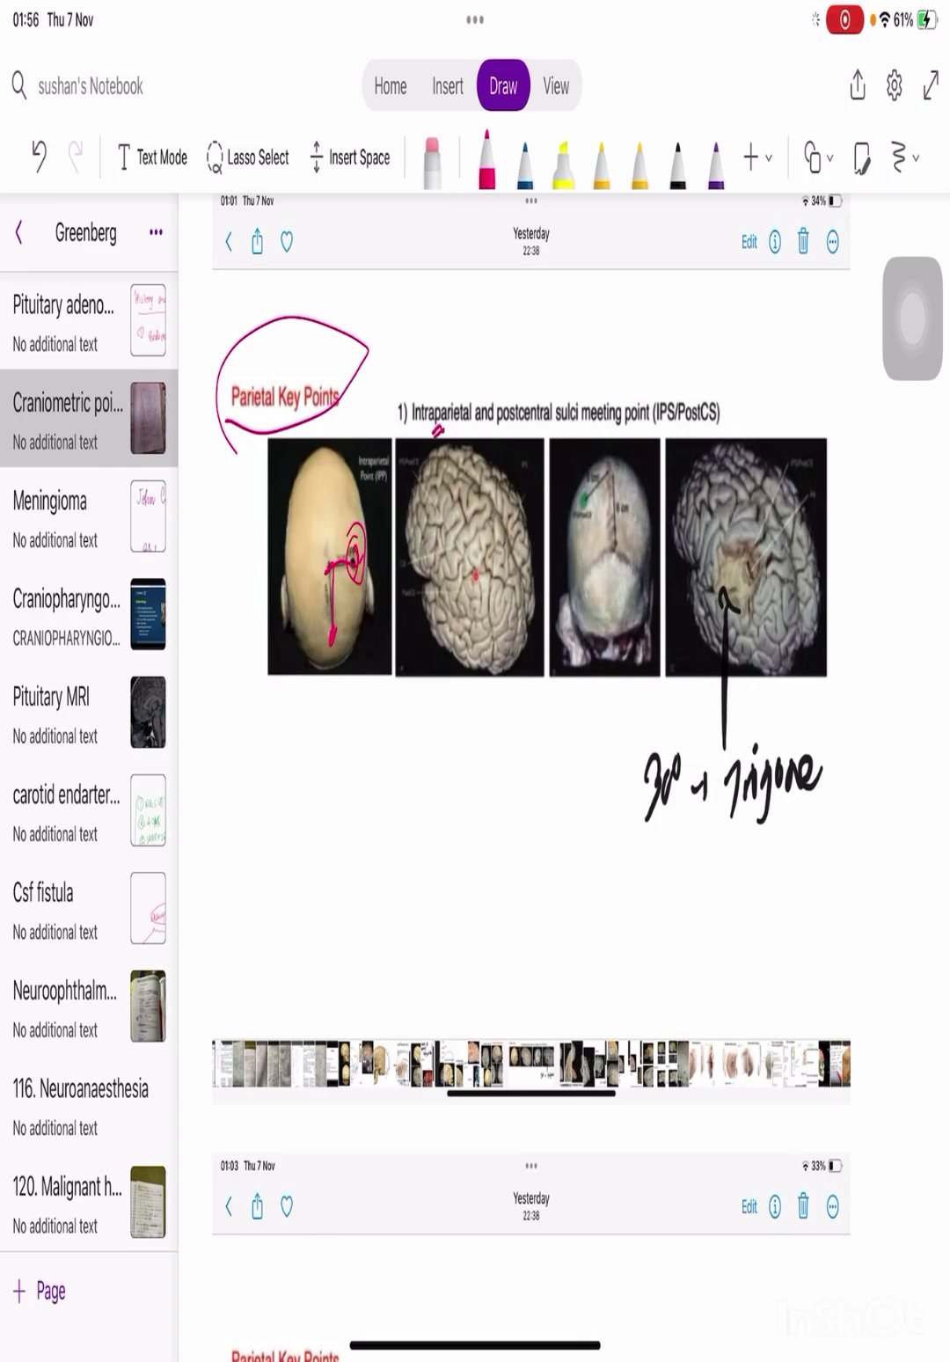
left_click_drag(556, 430, 579, 422)
mouse_move(459, 355)
left_mouse_down()
mouse_move(418, 400)
mouse_move(479, 378)
left_mouse_up()
mouse_move(721, 379)
left_mouse_down()
mouse_move(711, 353)
mouse_move(728, 411)
left_mouse_up()
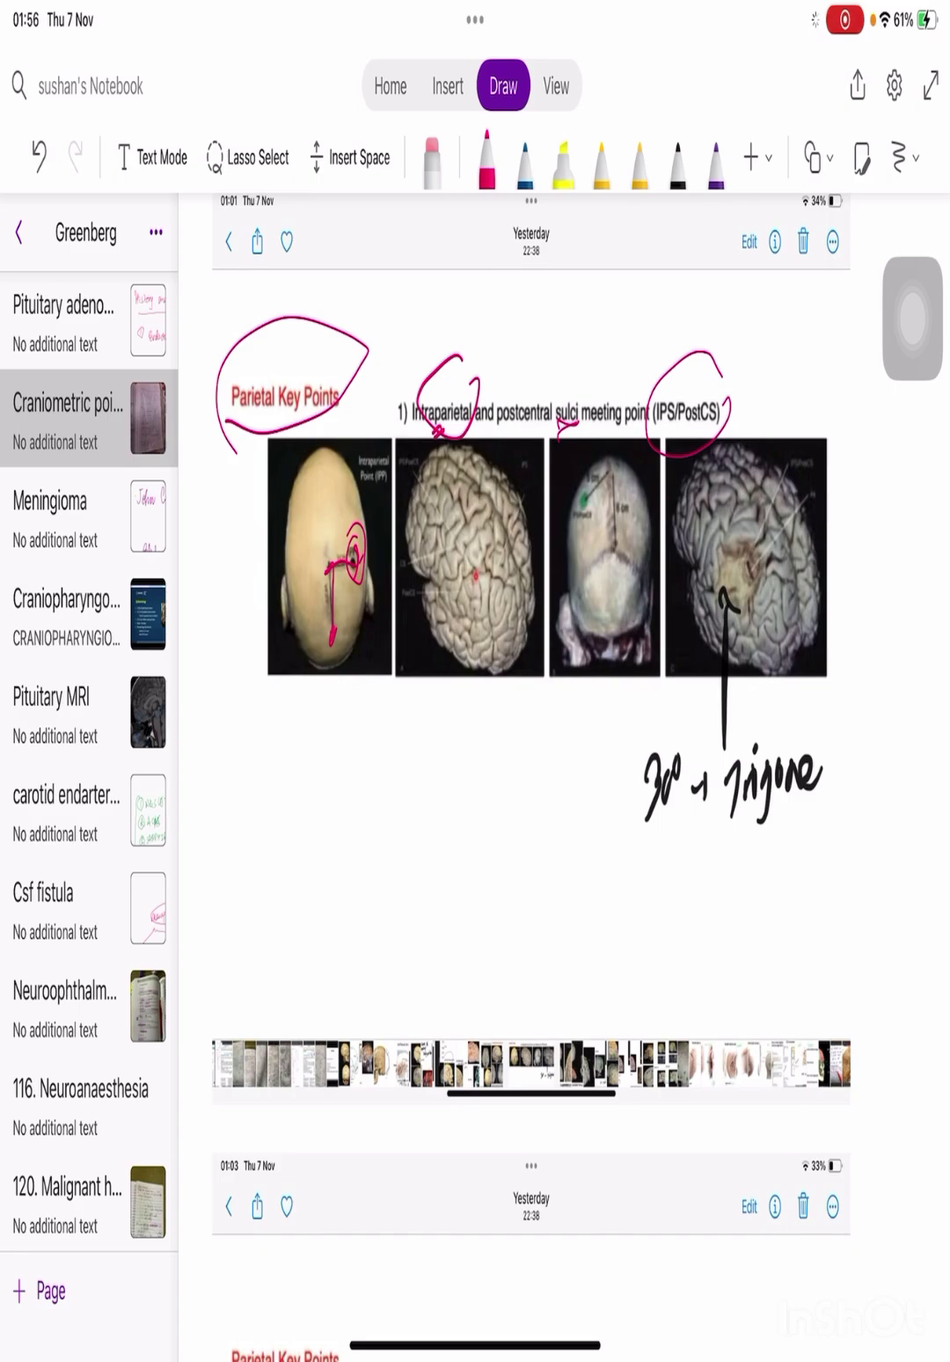
mouse_move(802, 453)
left_mouse_down()
mouse_move(754, 572)
mouse_move(746, 563)
left_mouse_up()
- Circle the red dot on the second brain image, a point on the third skull and the SMG area
scroll(532, 771, "down", 10)
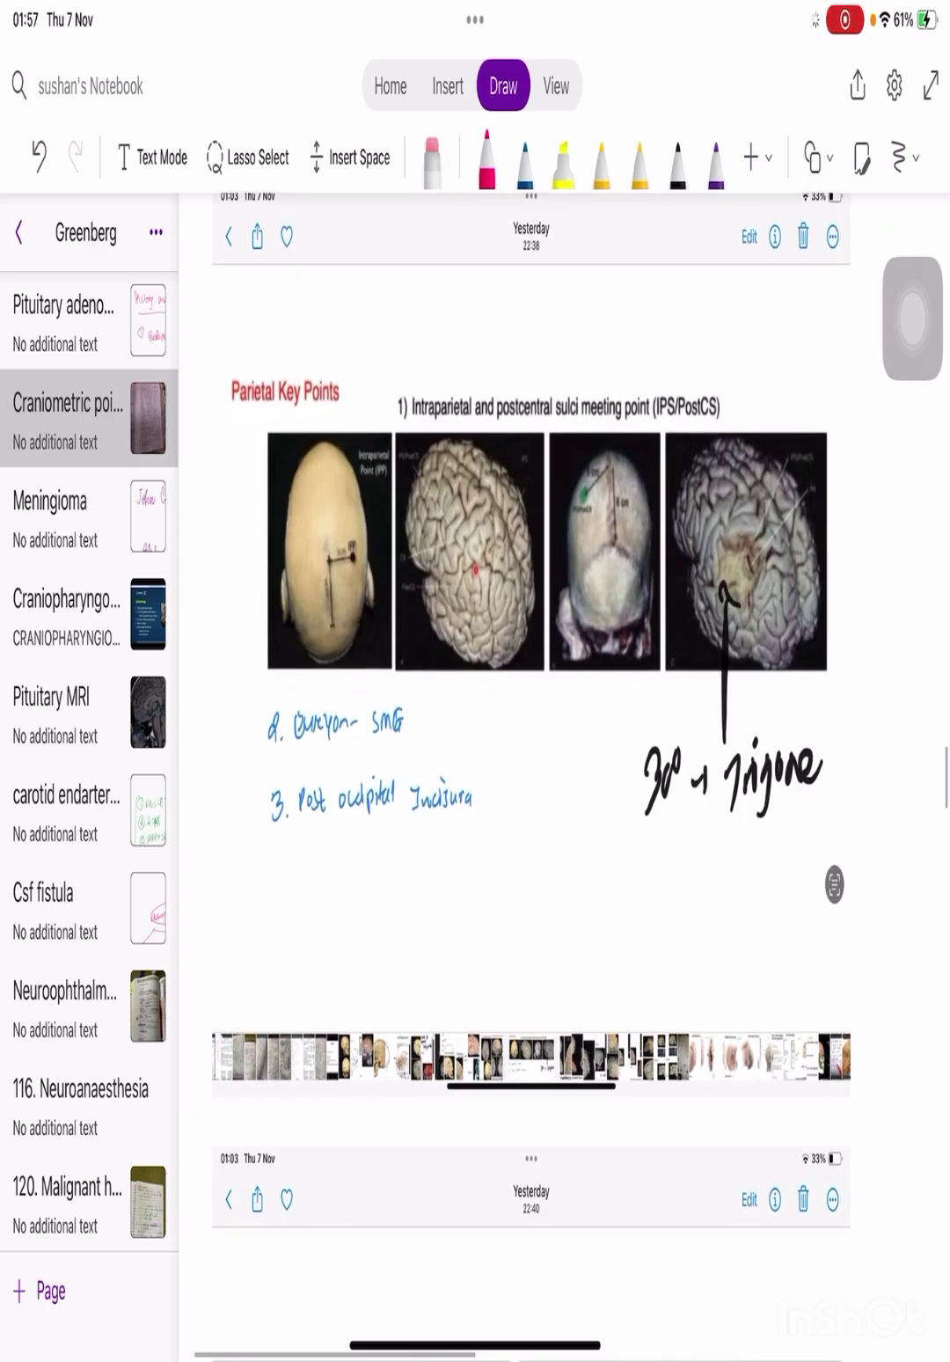
mouse_move(475, 568)
left_mouse_down()
mouse_move(461, 560)
mouse_move(469, 577)
mouse_move(482, 547)
mouse_move(486, 596)
left_mouse_up()
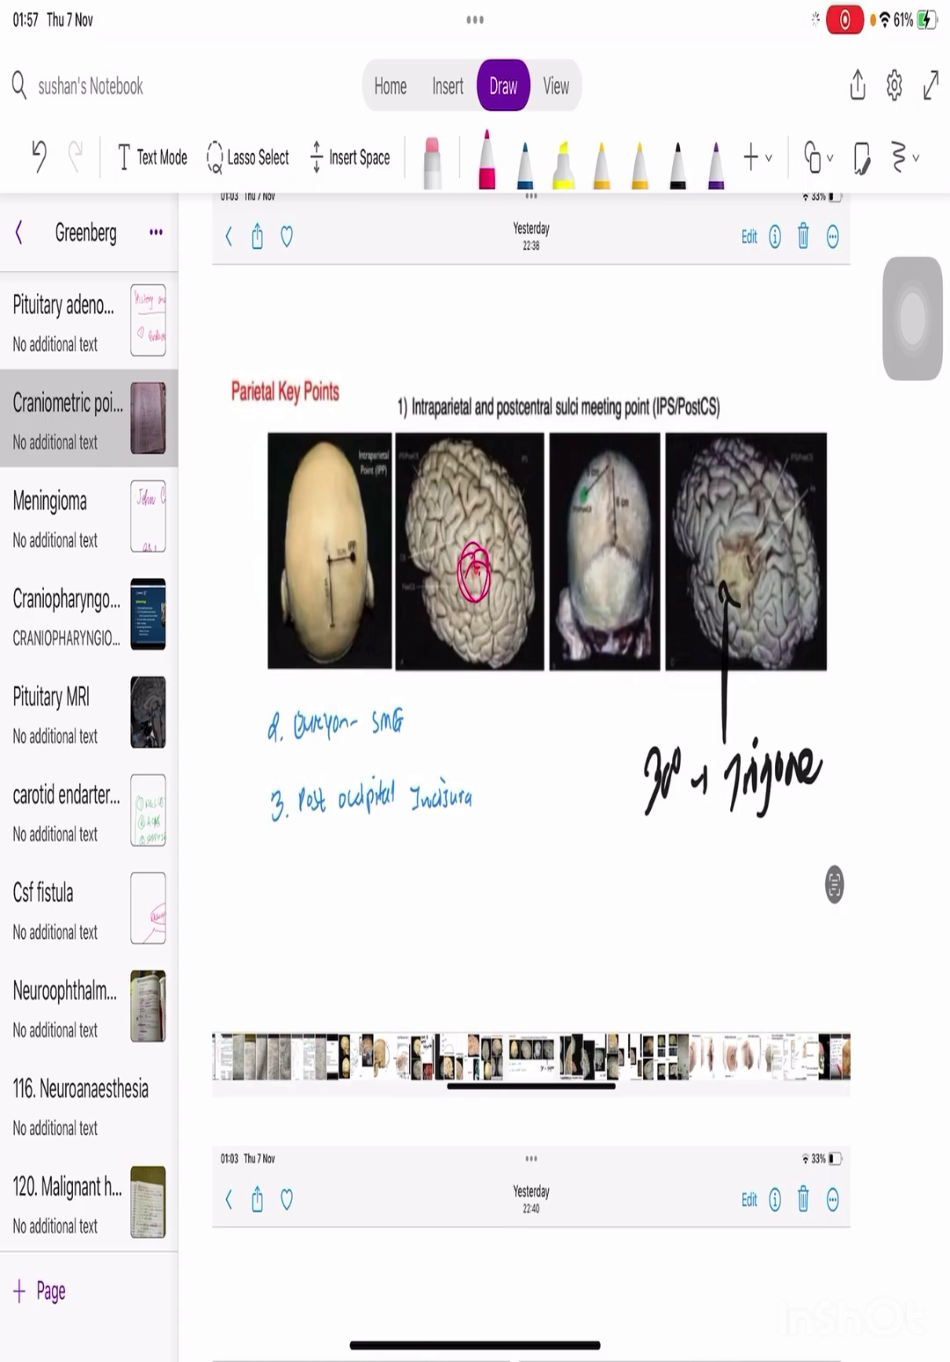
mouse_move(618, 573)
left_mouse_down()
mouse_move(611, 526)
mouse_move(642, 576)
left_mouse_up()
scroll(531, 703, "down", 15)
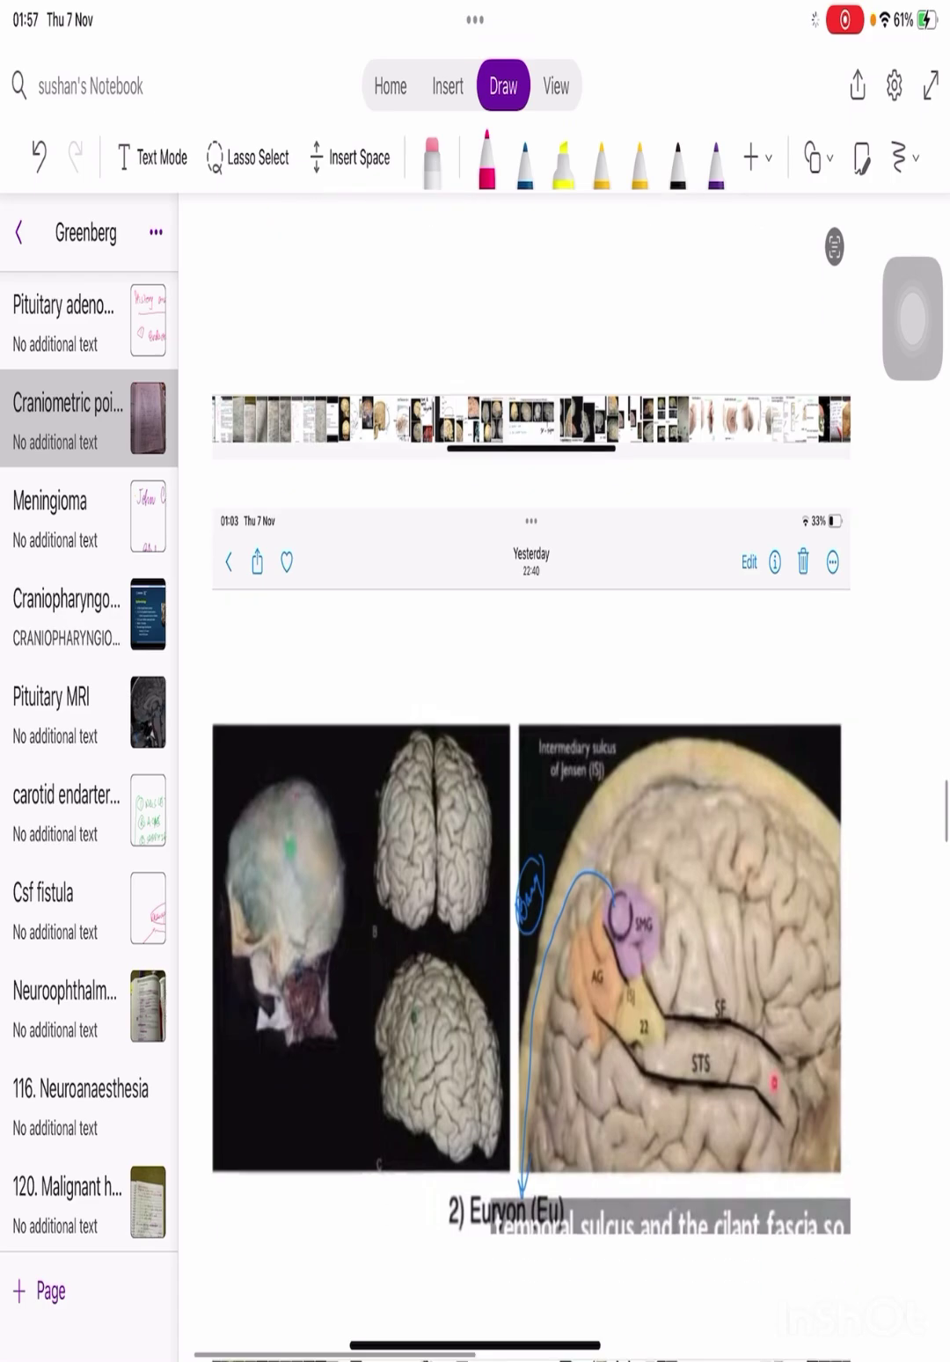
mouse_move(626, 480)
left_mouse_down()
mouse_move(603, 503)
mouse_move(627, 540)
left_mouse_up()
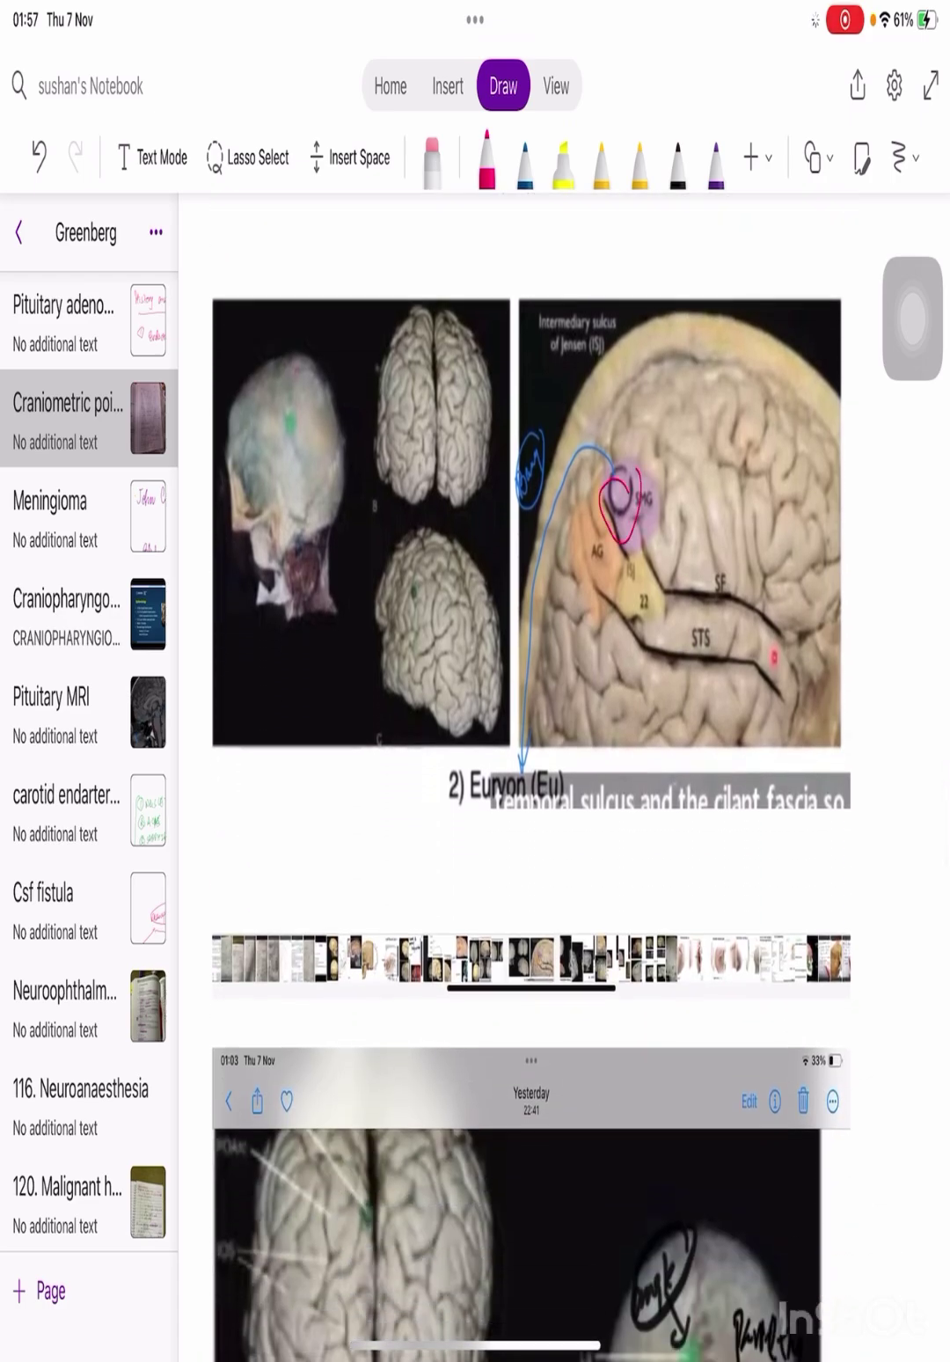
- Underline IPS/PostCS, circle the central green dot, line beside POInc and ink the parietal skull image
scroll(532, 774, "down", 12)
mouse_move(743, 284)
left_mouse_down()
mouse_move(753, 317)
mouse_move(700, 286)
left_mouse_up()
scroll(532, 774, "down", 11)
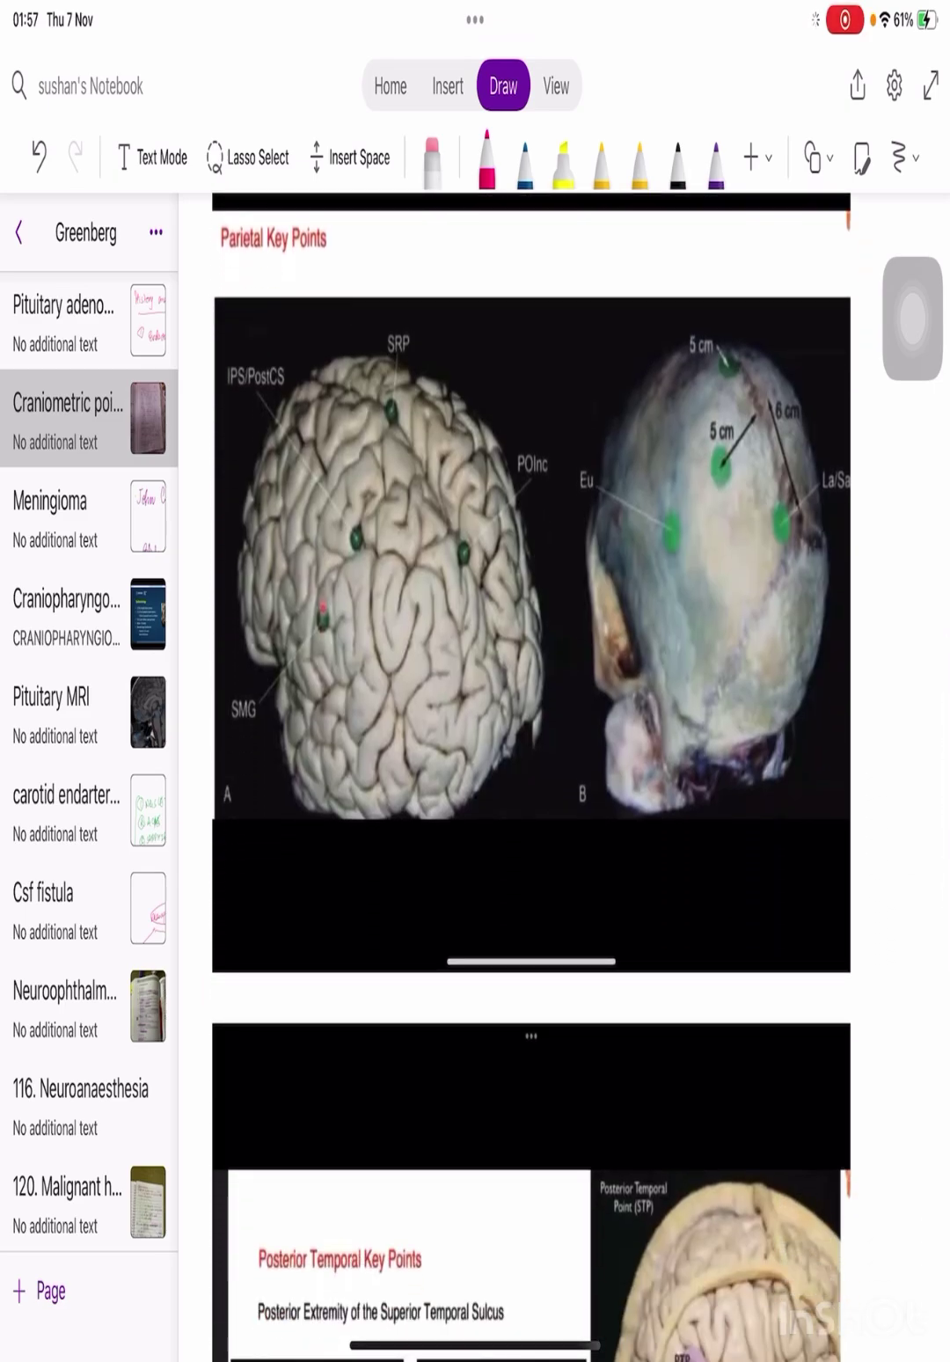
left_click_drag(261, 400, 293, 385)
left_click_drag(367, 500, 369, 510)
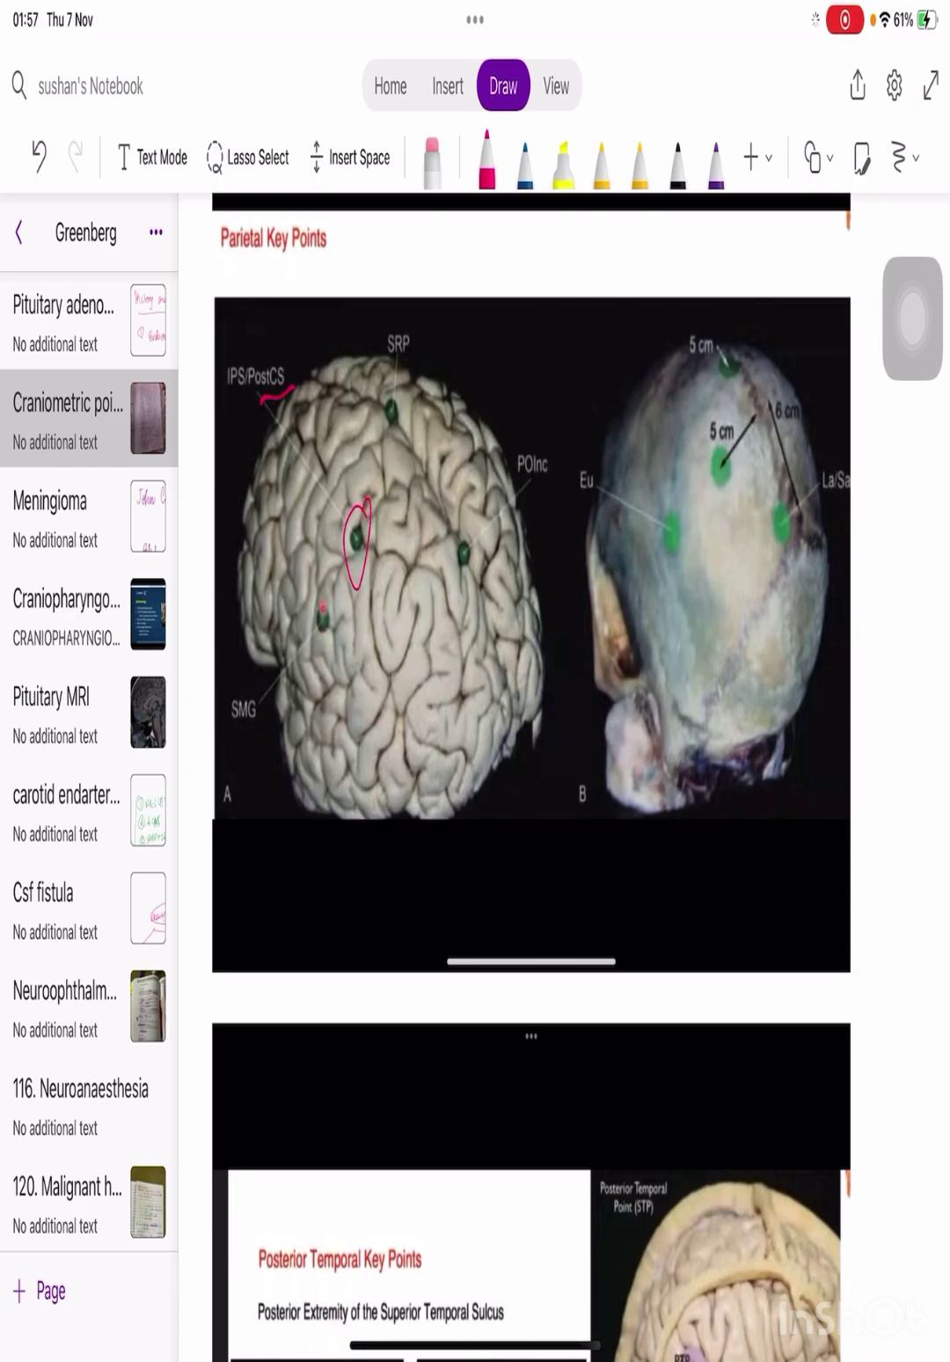
mouse_move(442, 499)
left_mouse_down()
mouse_move(467, 568)
mouse_move(413, 434)
mouse_move(351, 531)
mouse_move(363, 457)
mouse_move(372, 506)
mouse_move(393, 532)
left_mouse_up()
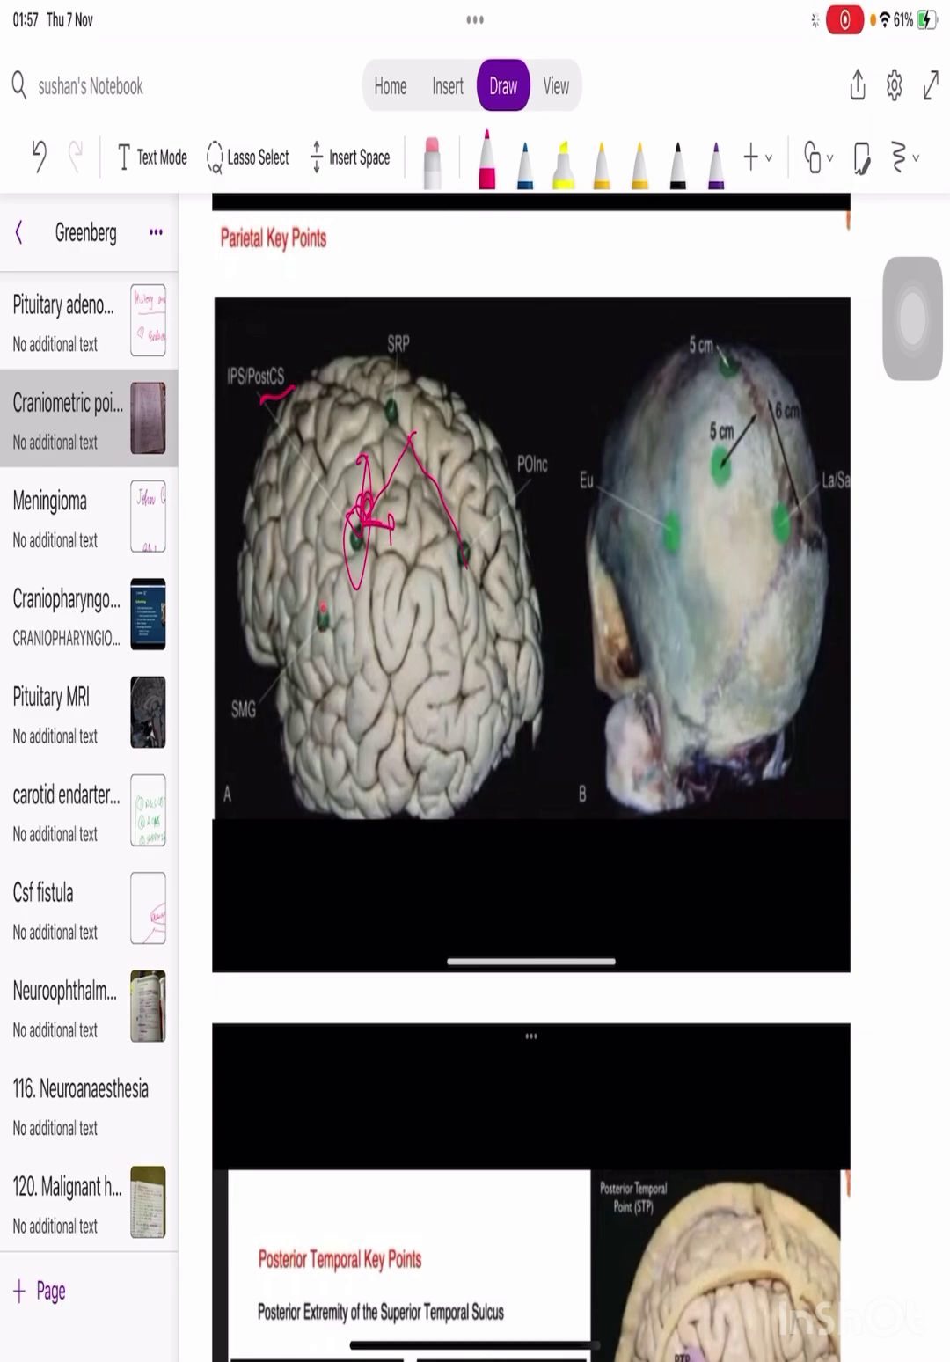
mouse_move(783, 493)
left_mouse_down()
mouse_move(761, 572)
mouse_move(800, 589)
left_mouse_up()
- Add more pink ink on the parietal skull image
left_click_drag(695, 488, 637, 615)
scroll(528, 792, "down", 10)
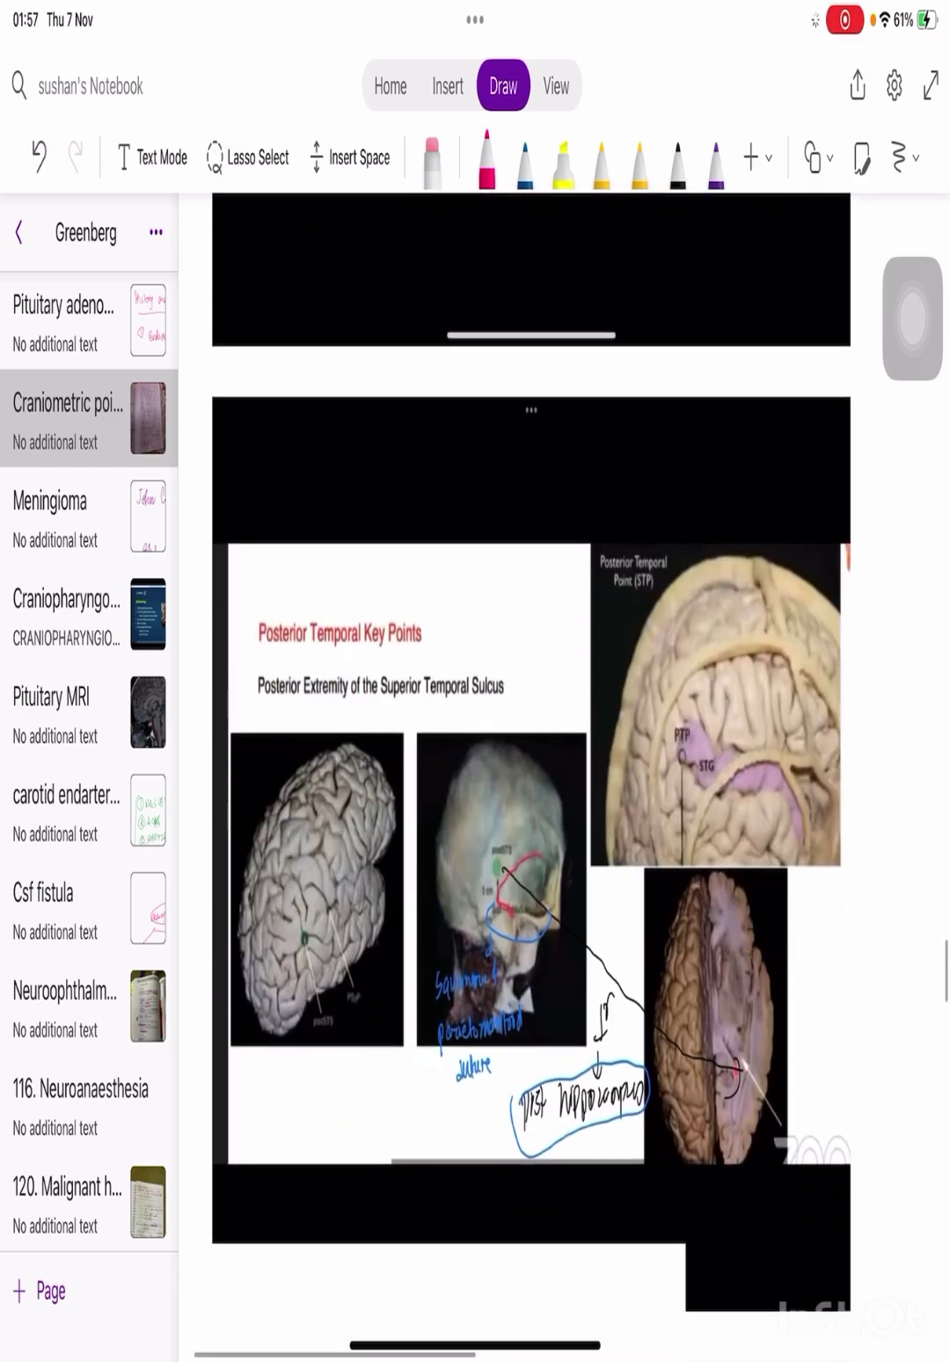
scroll(528, 791, "down", 3)
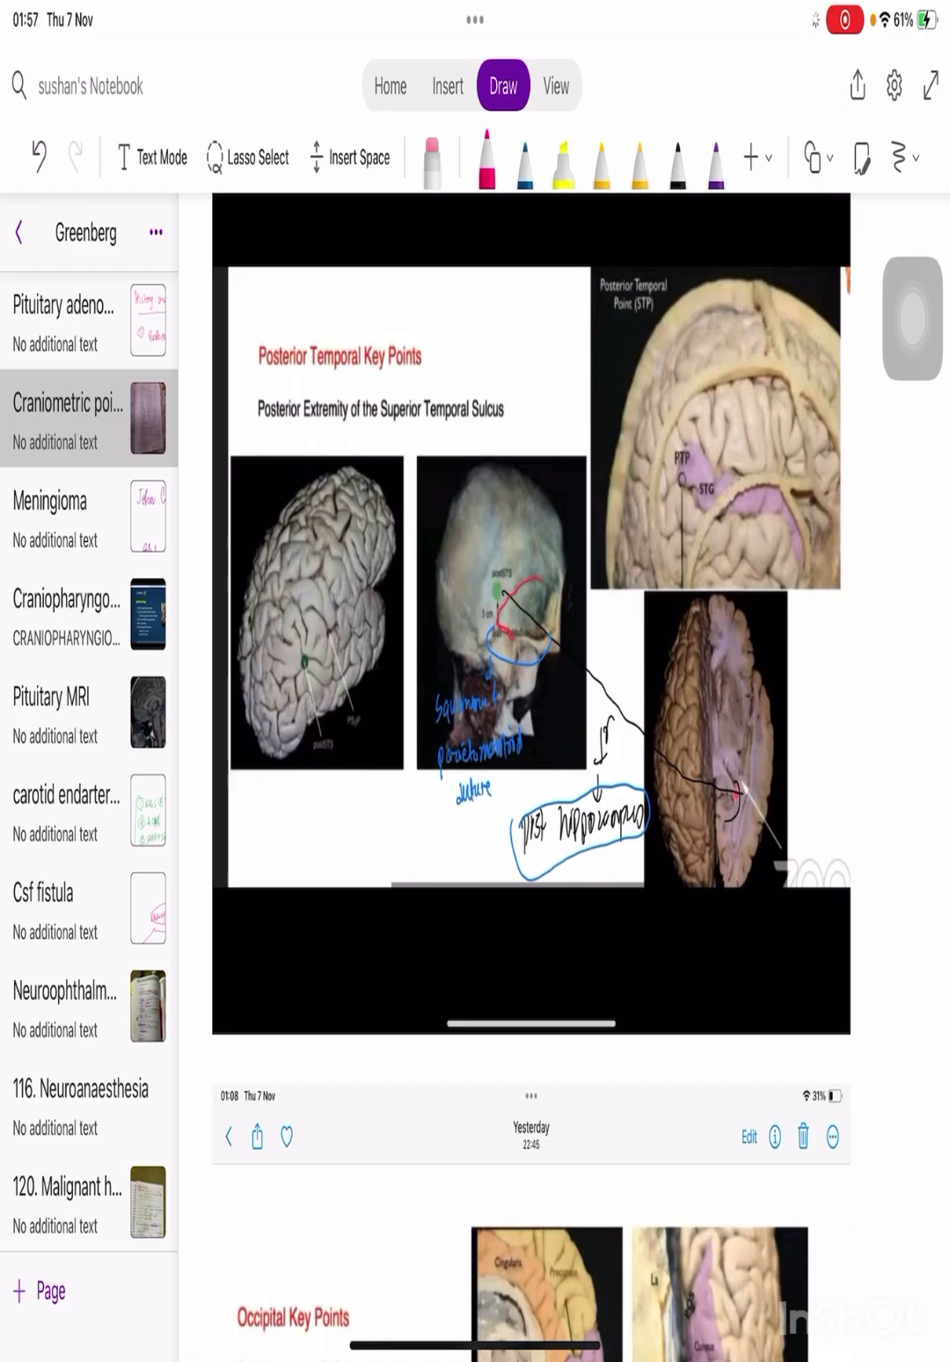
- Circle the left brain's green dot, mark the skull near 3 cm, and link Superior Temporal Sulcus to the right brain
left_click_drag(308, 616, 313, 609)
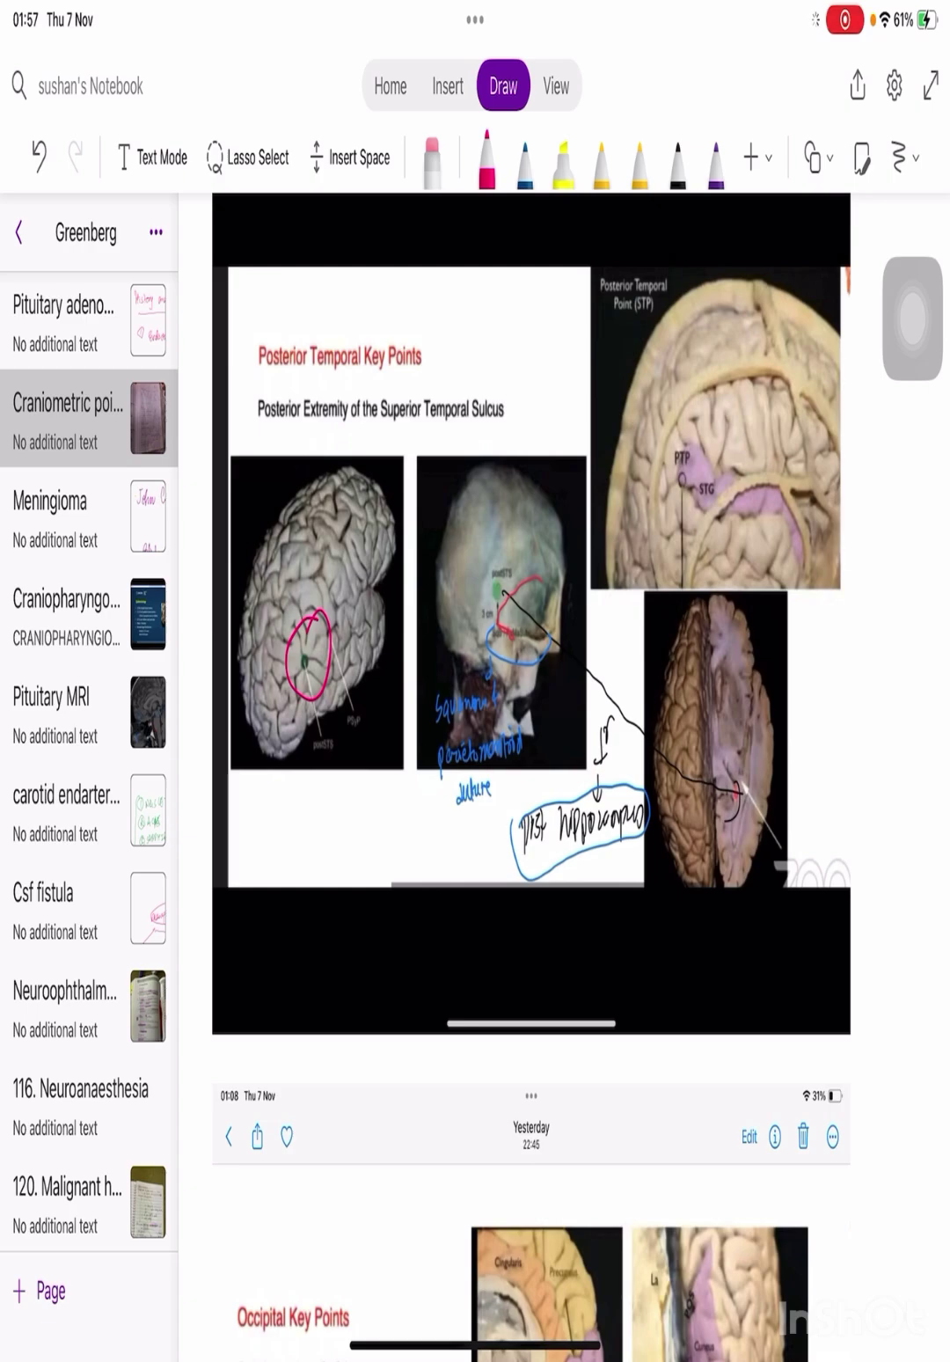
left_click_drag(530, 633, 498, 642)
mouse_move(495, 611)
left_mouse_down()
mouse_move(497, 633)
mouse_move(513, 570)
mouse_move(529, 550)
mouse_move(507, 577)
left_mouse_up()
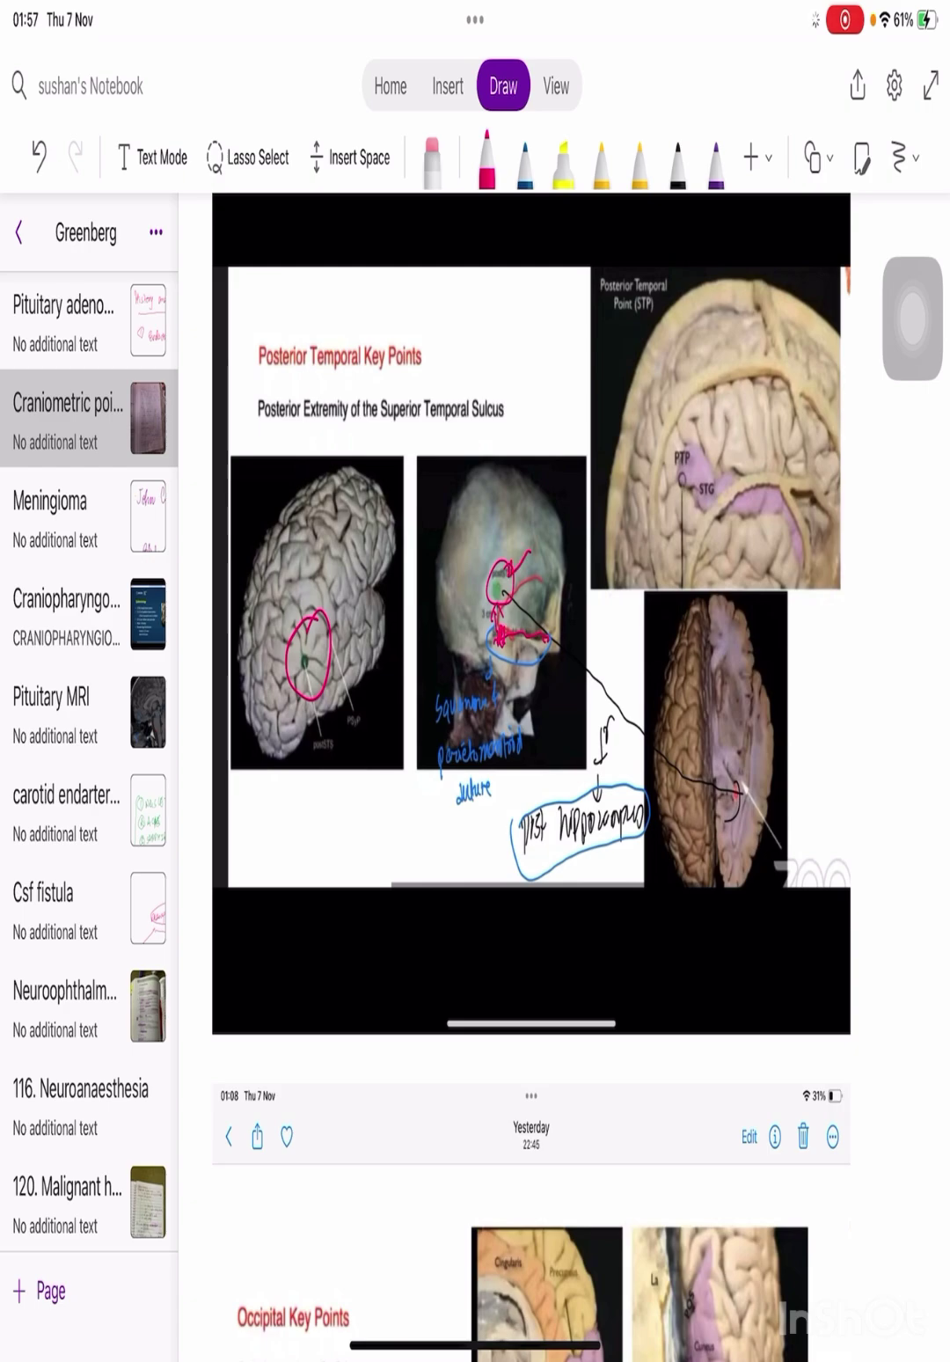
mouse_move(424, 454)
left_mouse_down()
mouse_move(384, 416)
mouse_move(505, 422)
mouse_move(532, 607)
mouse_move(717, 792)
left_mouse_up()
mouse_move(759, 735)
left_mouse_down()
mouse_move(749, 869)
mouse_move(779, 756)
left_mouse_up()
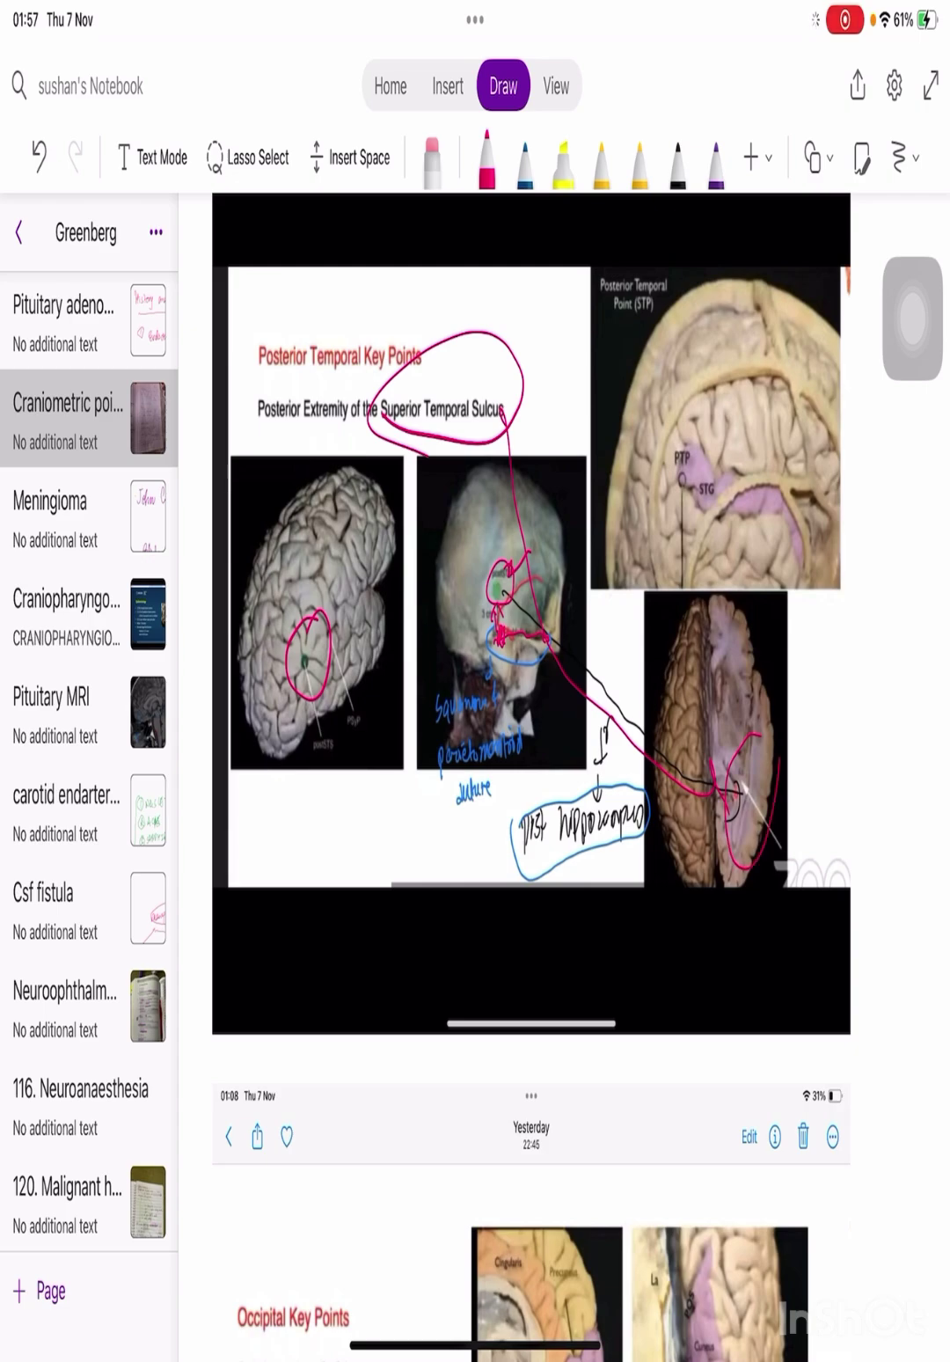
- Circle the Occipital Key Points heading and Opisthocranion, and mark OpCr on the skull
scroll(531, 774, "down", 10)
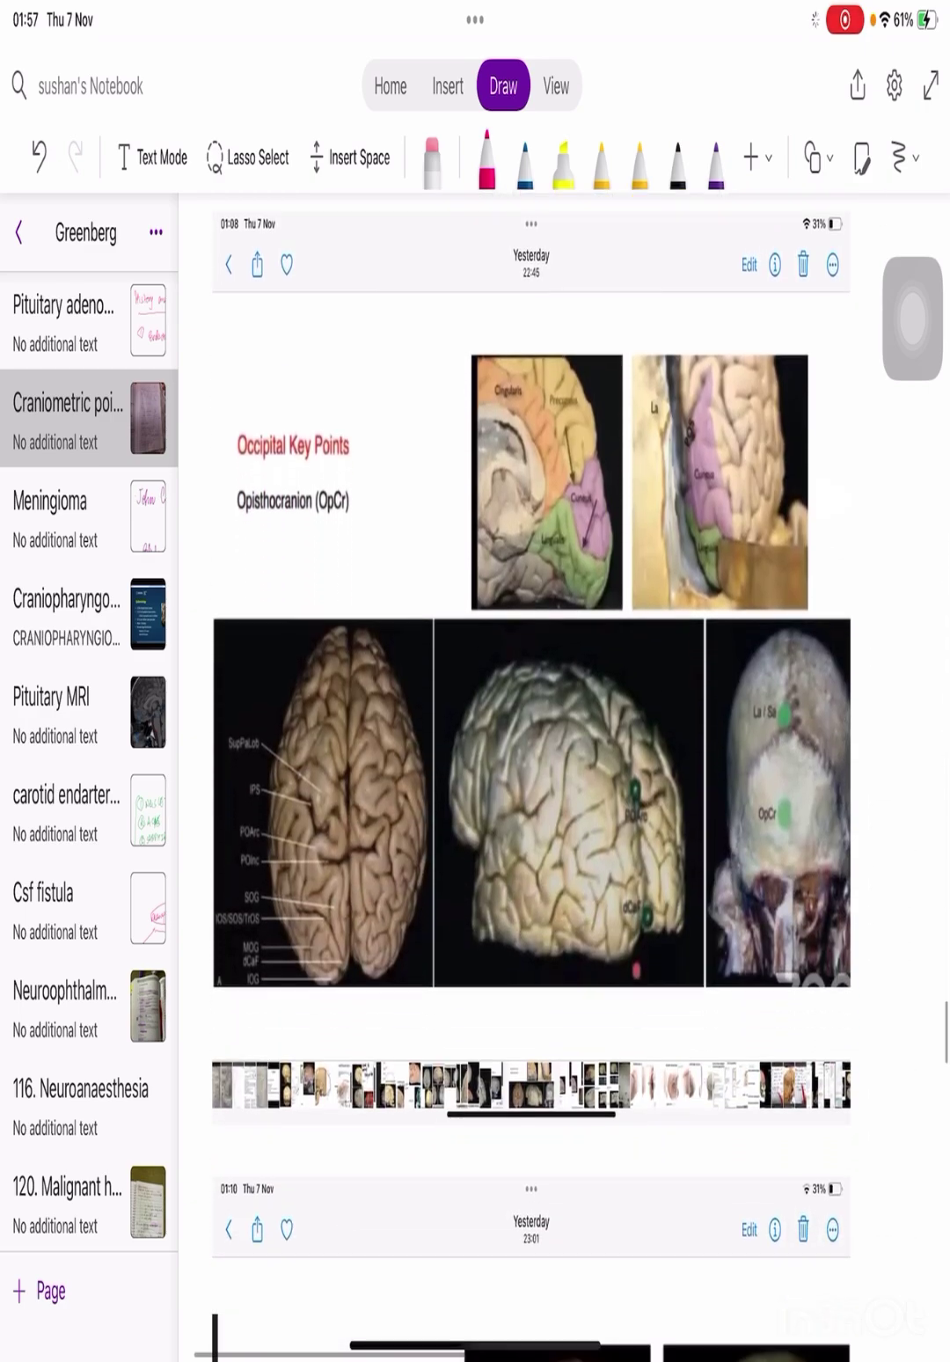
mouse_move(383, 352)
left_mouse_down()
mouse_move(223, 442)
mouse_move(342, 389)
left_mouse_up()
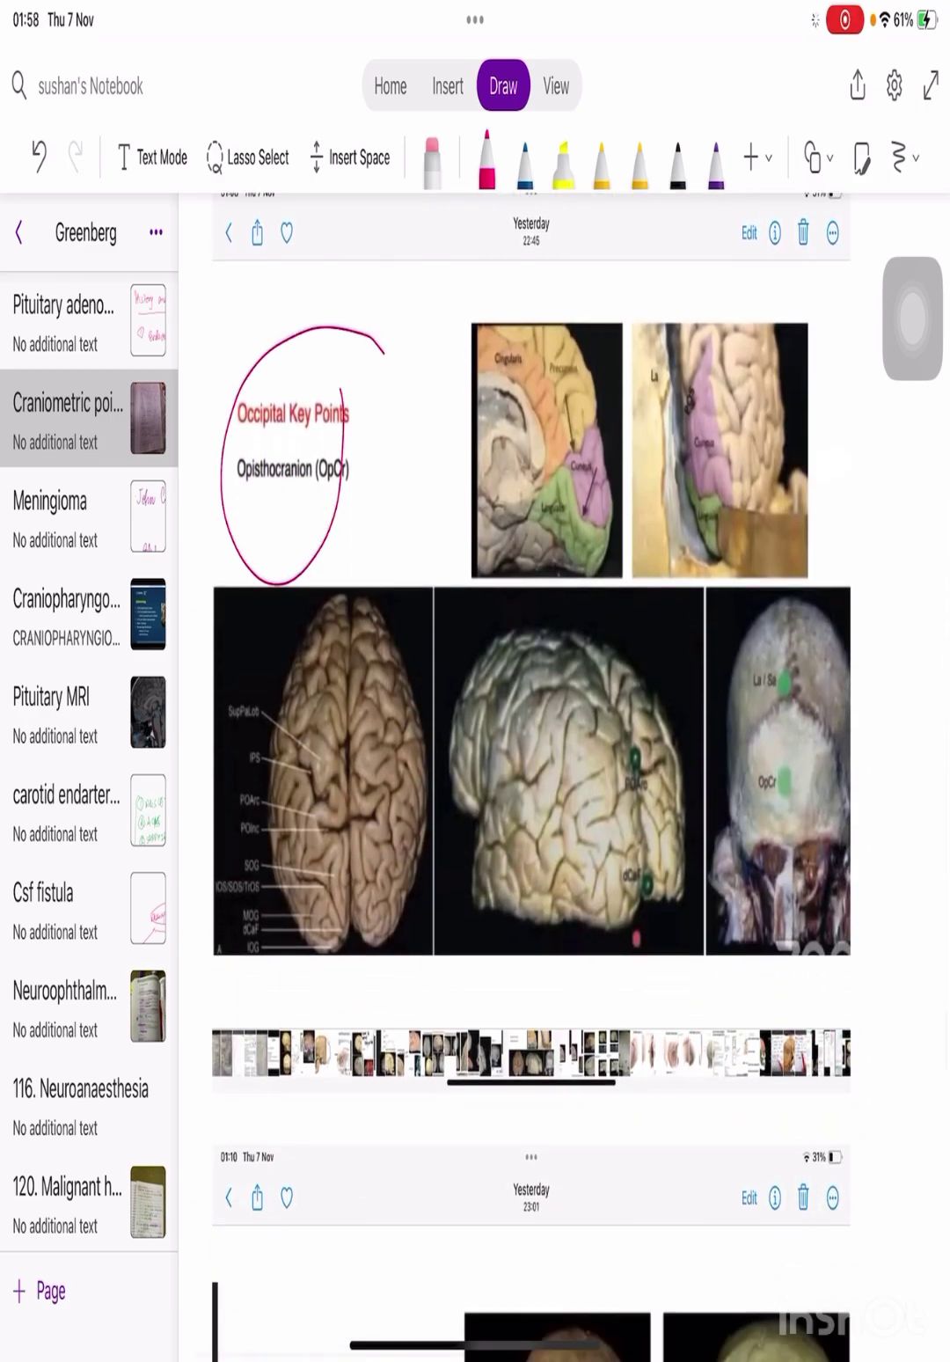
mouse_move(777, 773)
left_mouse_down()
mouse_move(783, 809)
mouse_move(799, 758)
mouse_move(810, 842)
mouse_move(814, 541)
left_mouse_up()
- Loop the middle of the top-left skull and the petrous markers on the top-right skull
scroll(563, 774, "down", 12)
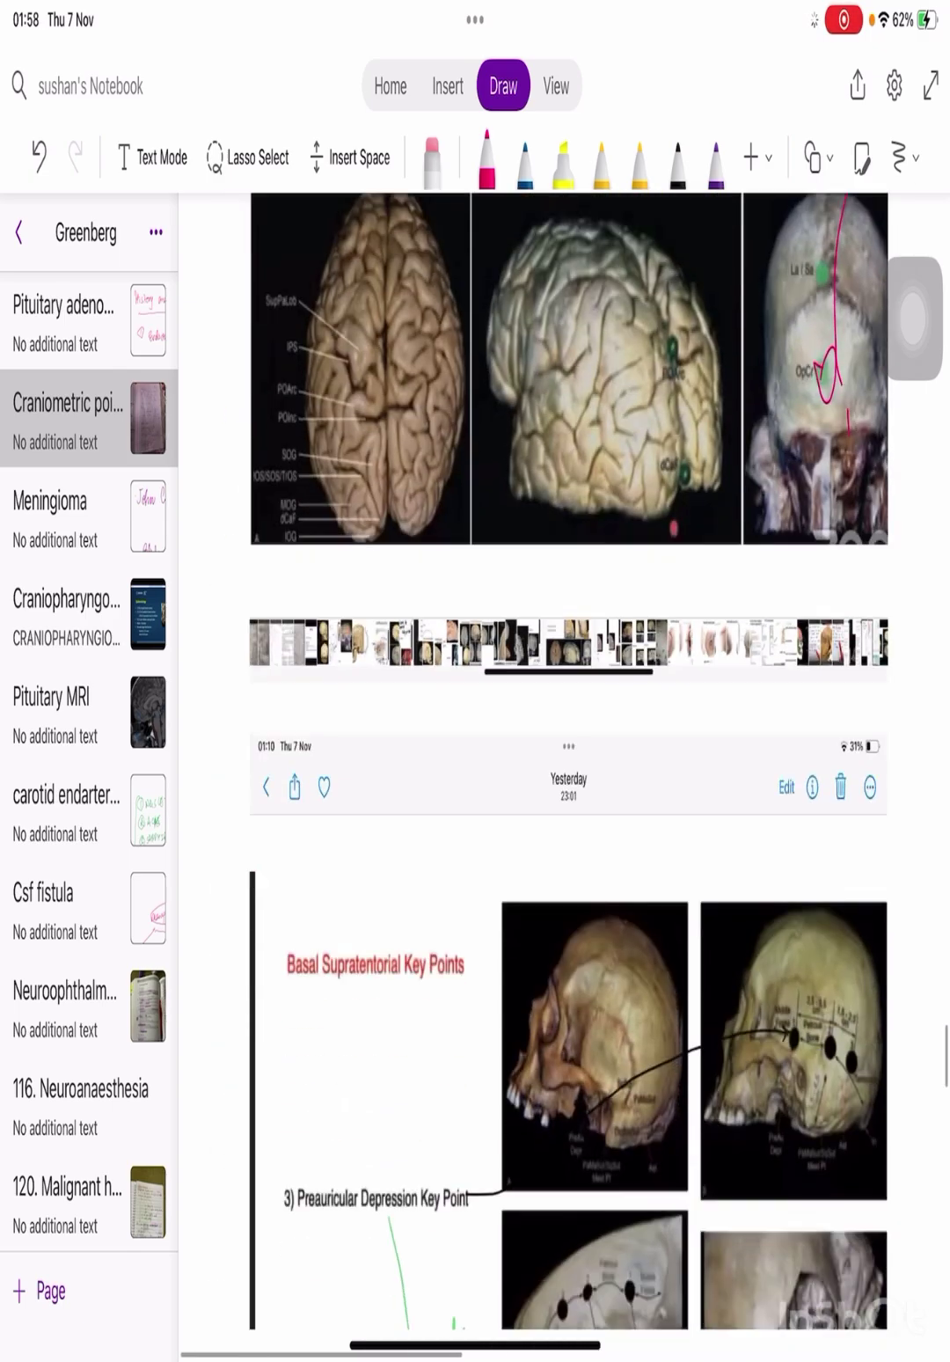
scroll(563, 775, "up", 3)
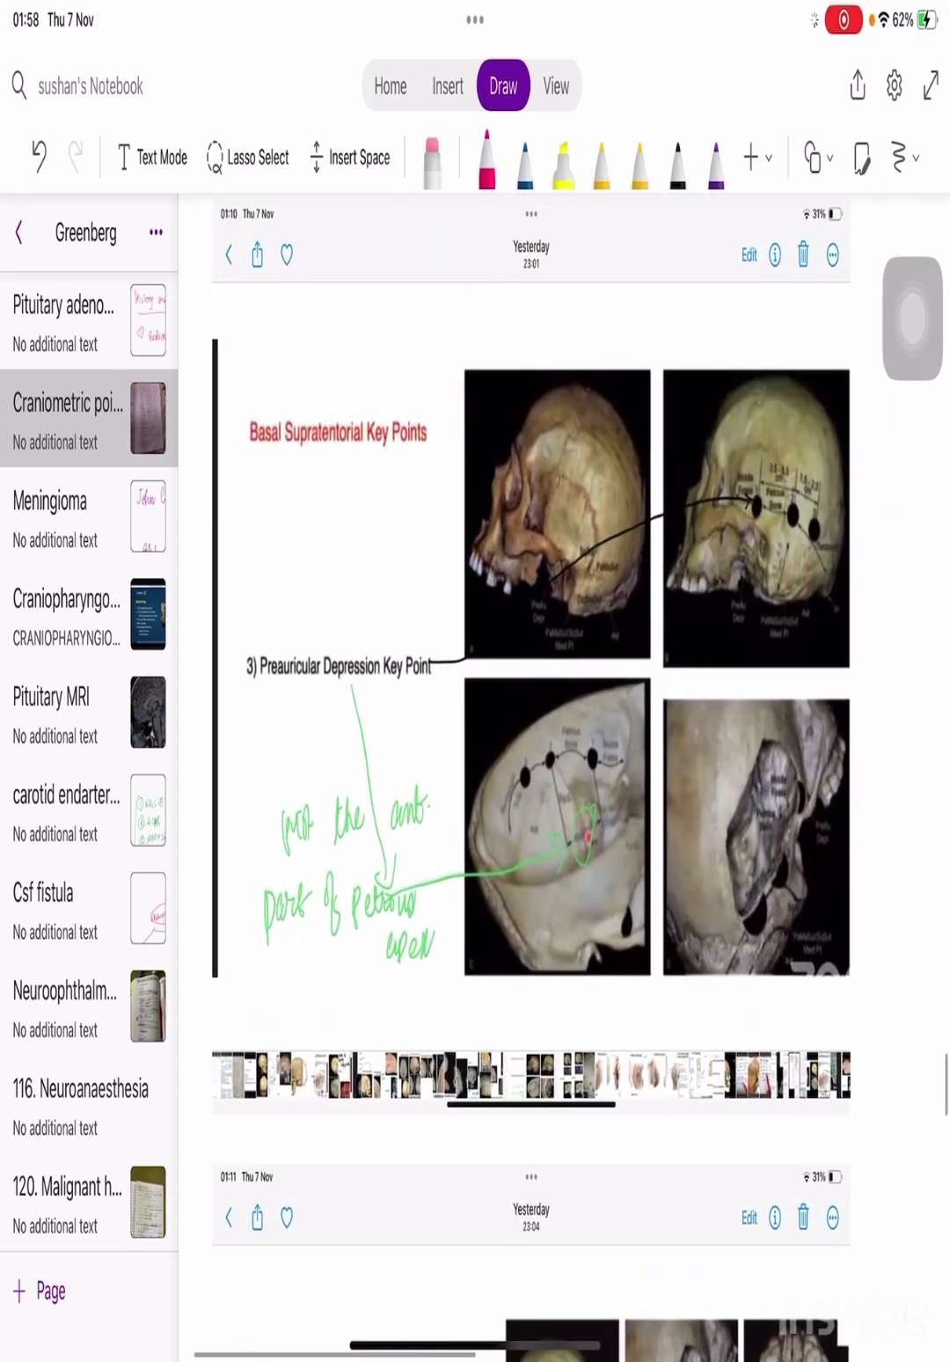
mouse_move(532, 511)
left_mouse_down()
mouse_move(598, 594)
mouse_move(607, 554)
left_mouse_up()
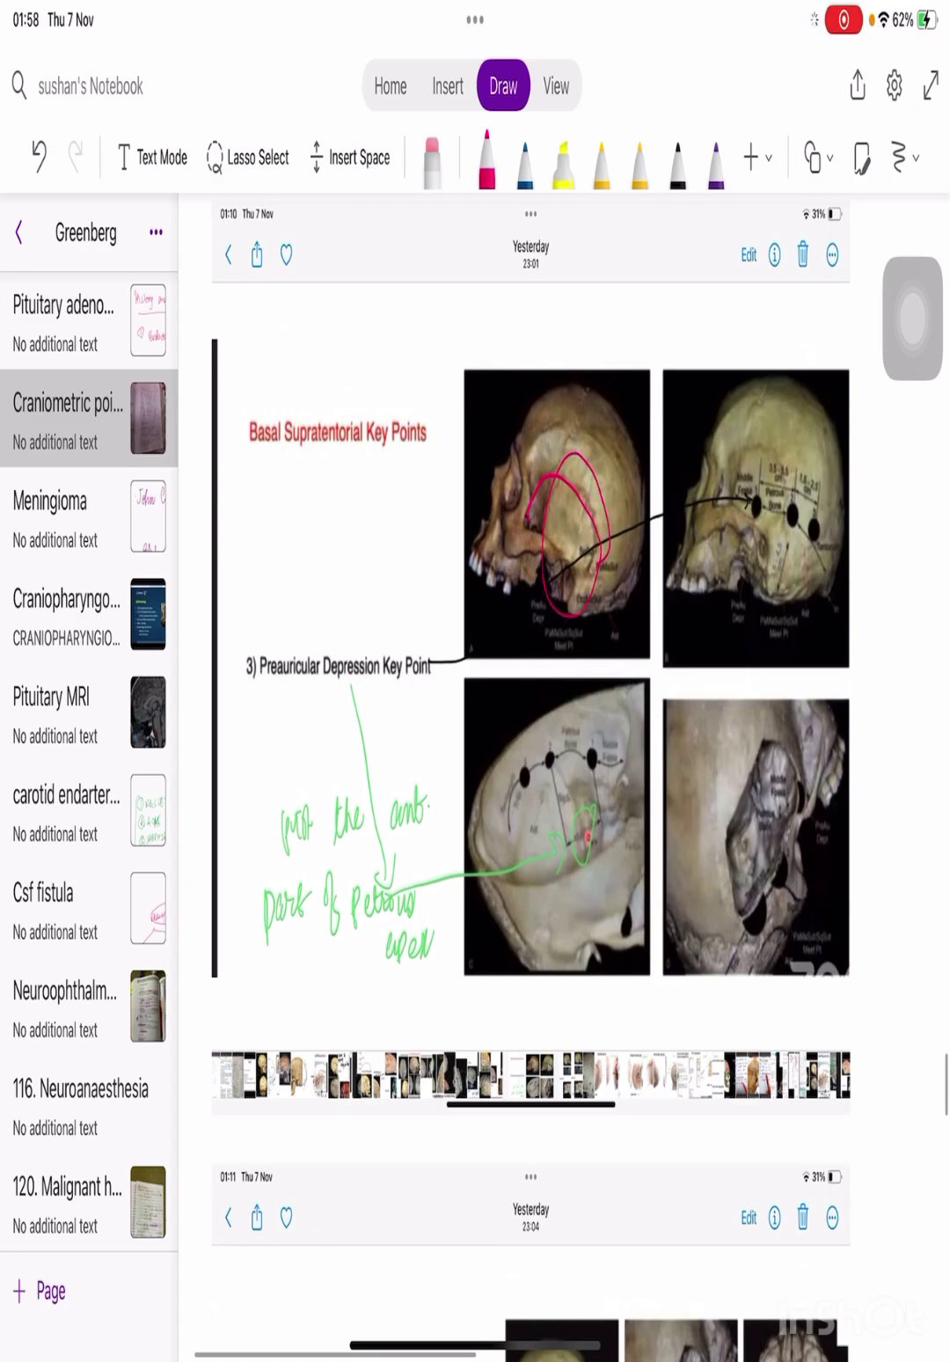
mouse_move(792, 435)
left_mouse_down()
mouse_move(730, 519)
mouse_move(796, 447)
left_mouse_up()
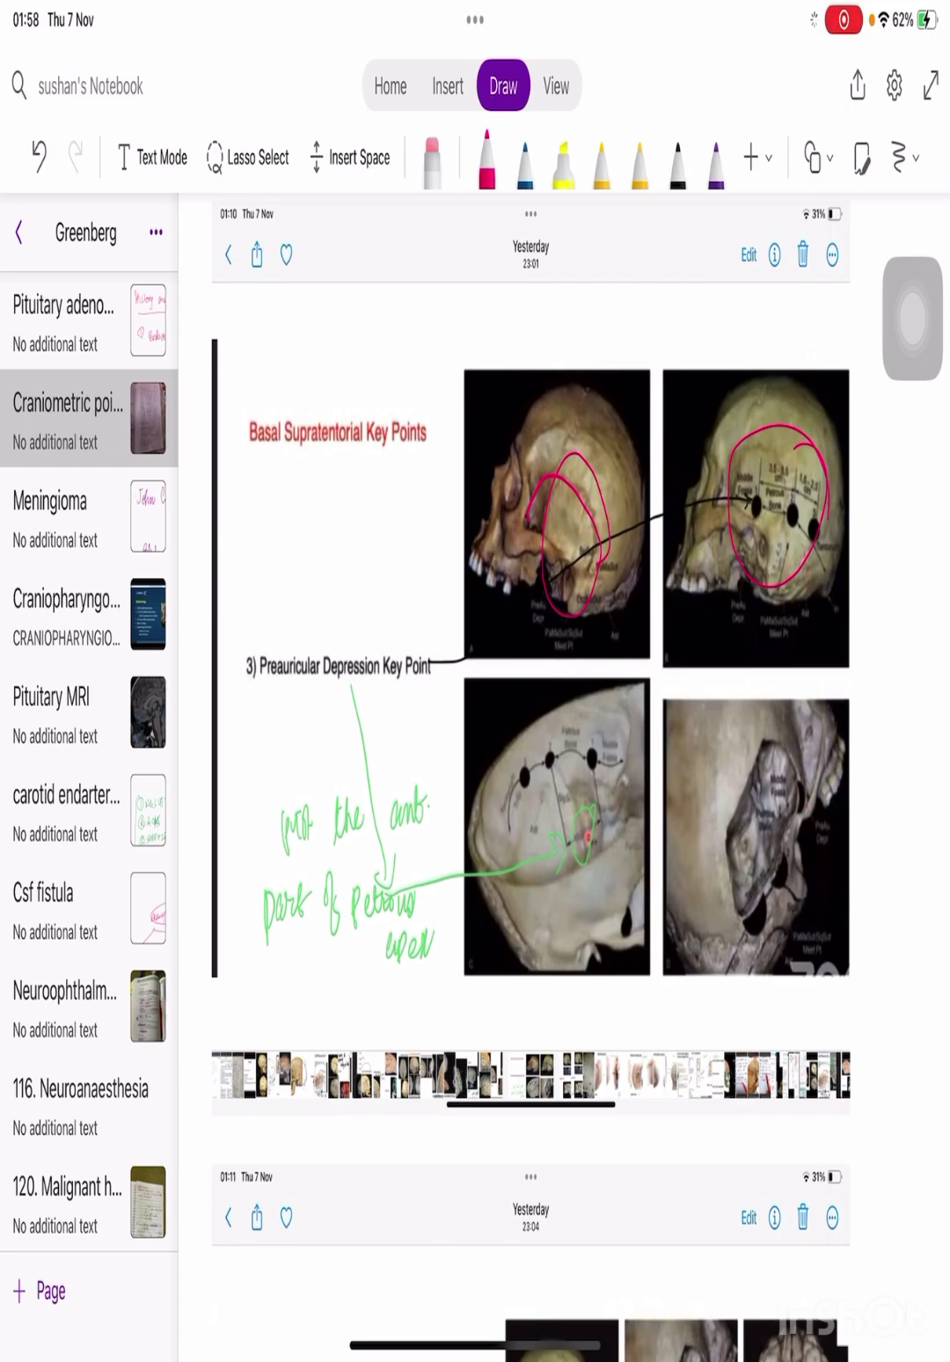
- Add small pink marks inside both top skull loops, including beside the right skull's third black dot
scroll(530, 774, "up", 10)
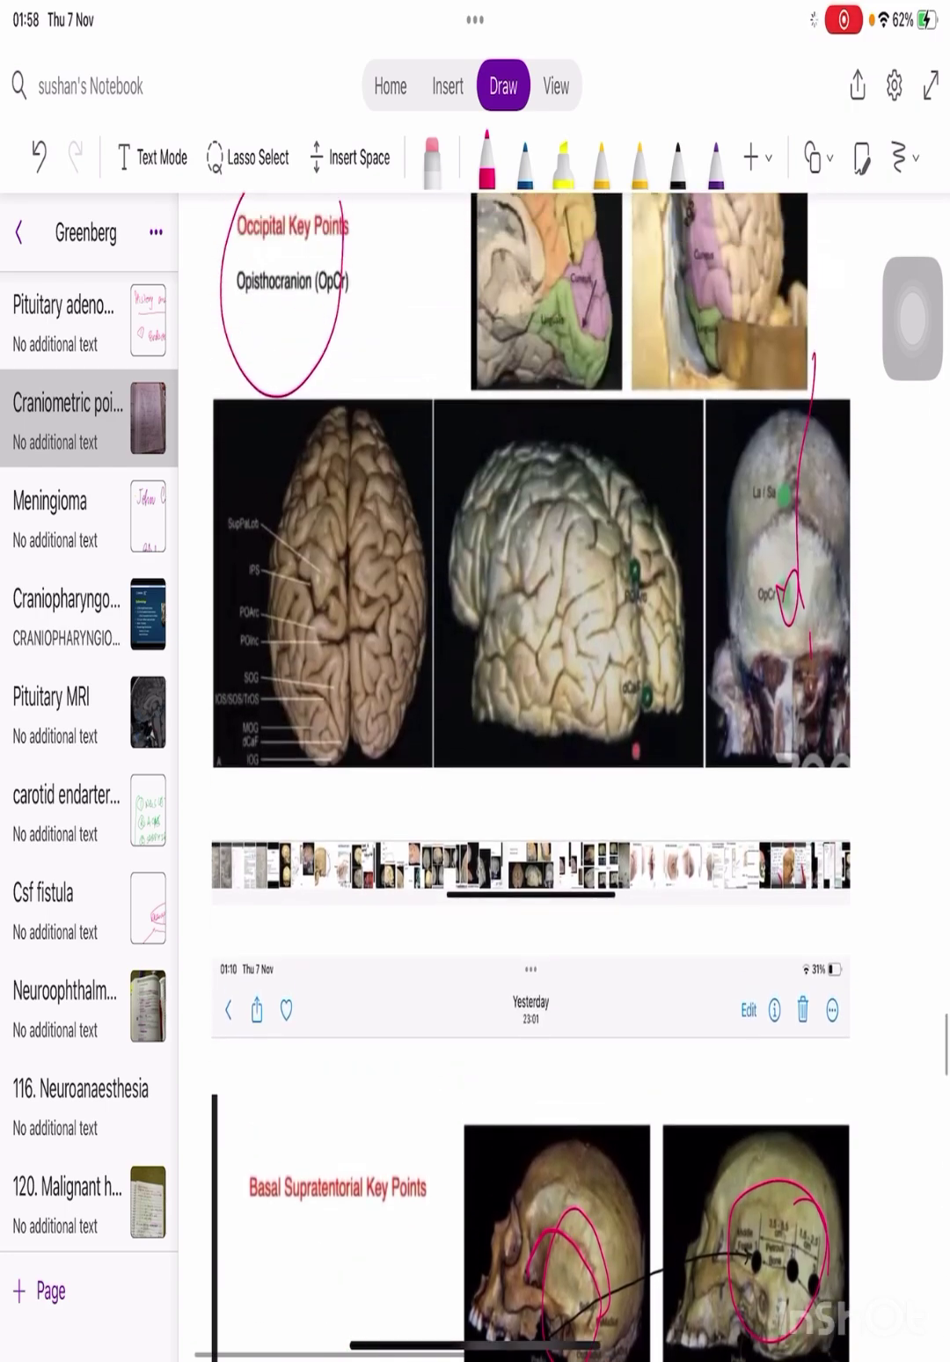
scroll(530, 774, "down", 3)
scroll(530, 774, "down", 5)
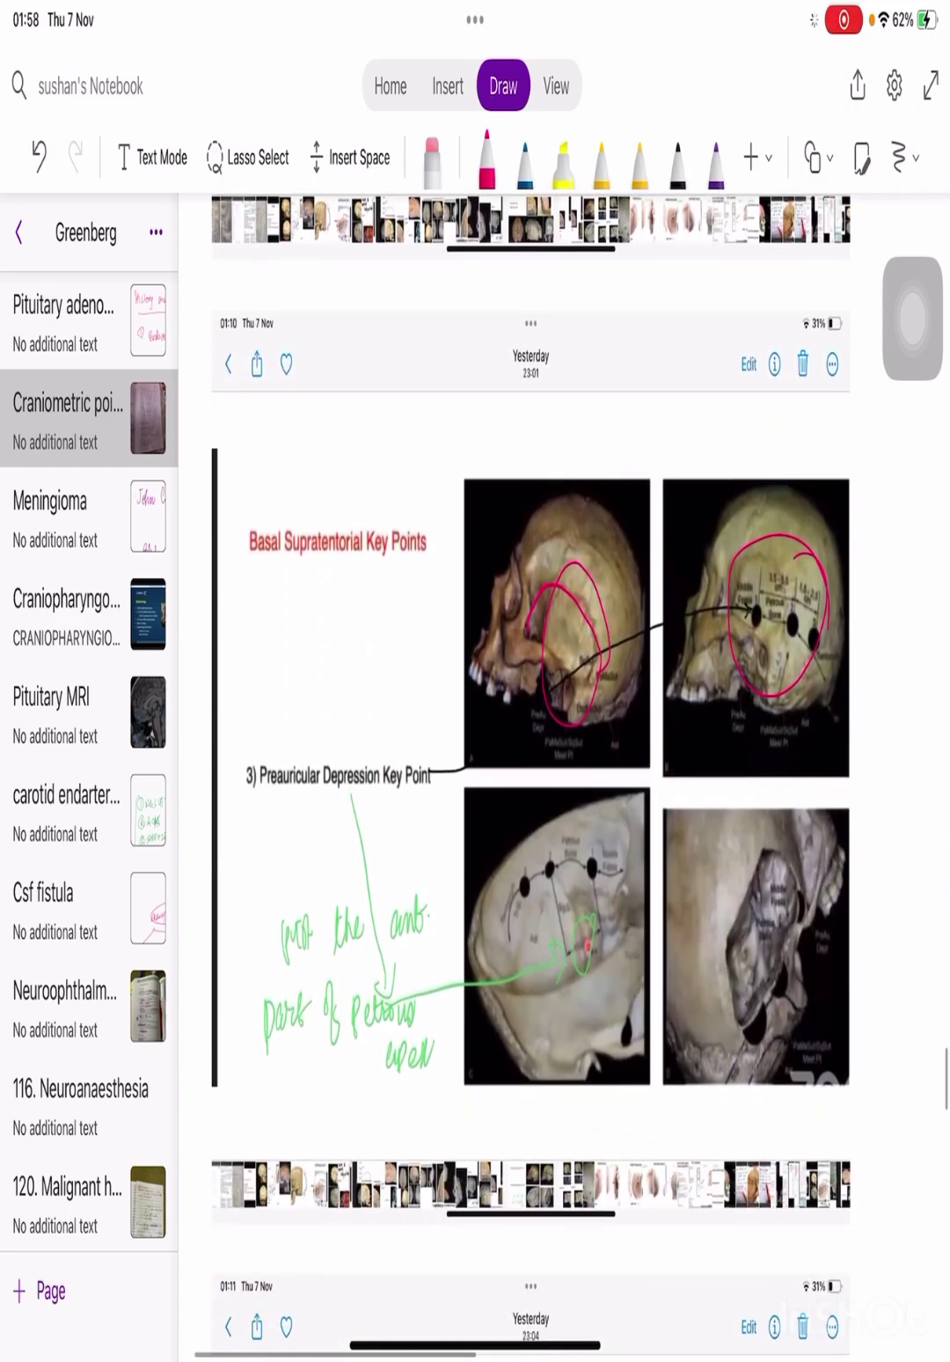
scroll(531, 774, "down", 10)
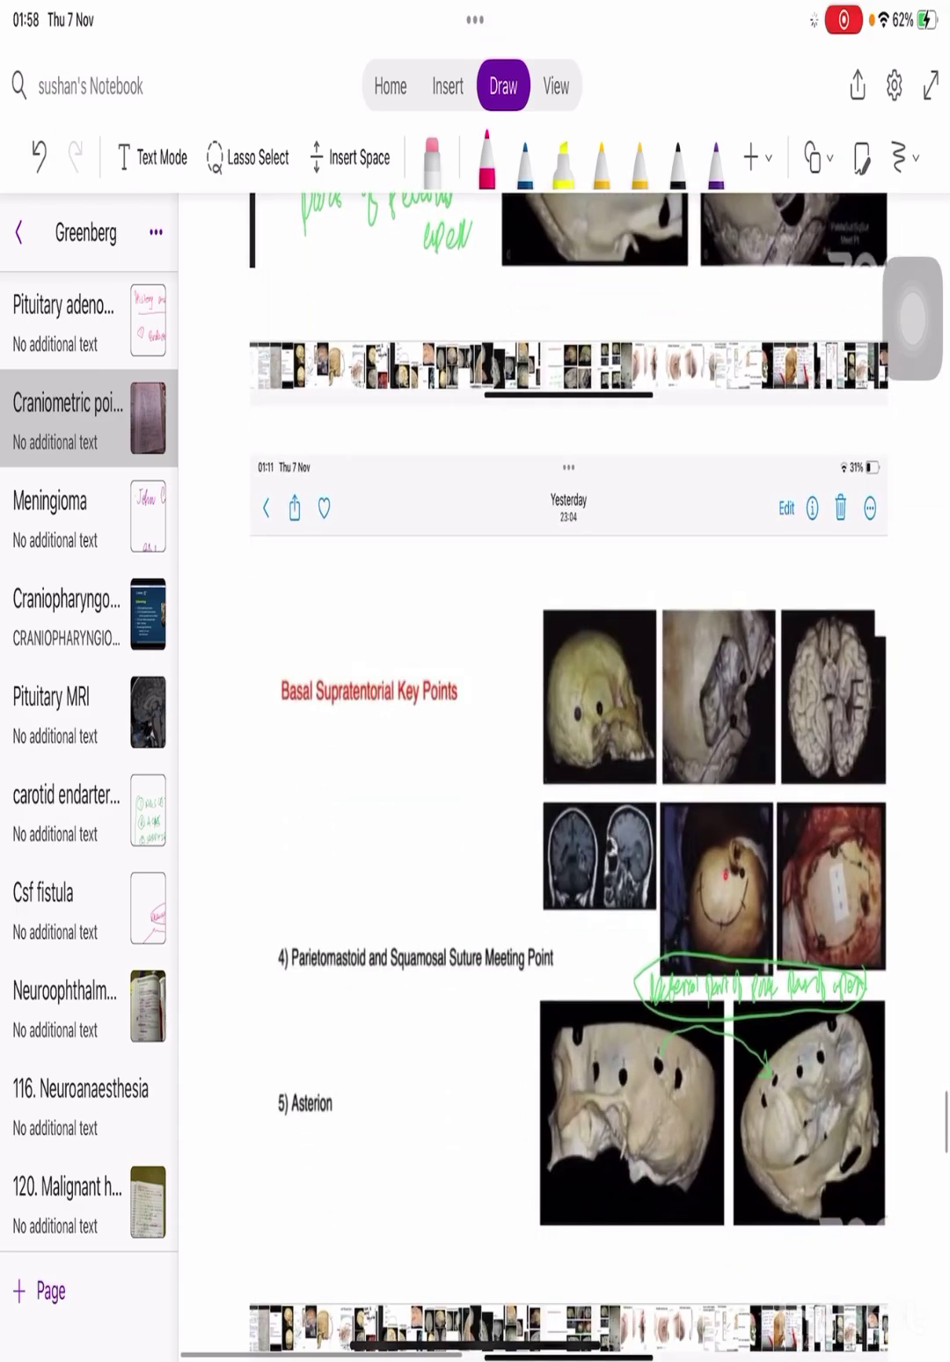
scroll(530, 774, "up", 10)
scroll(530, 774, "down", 20)
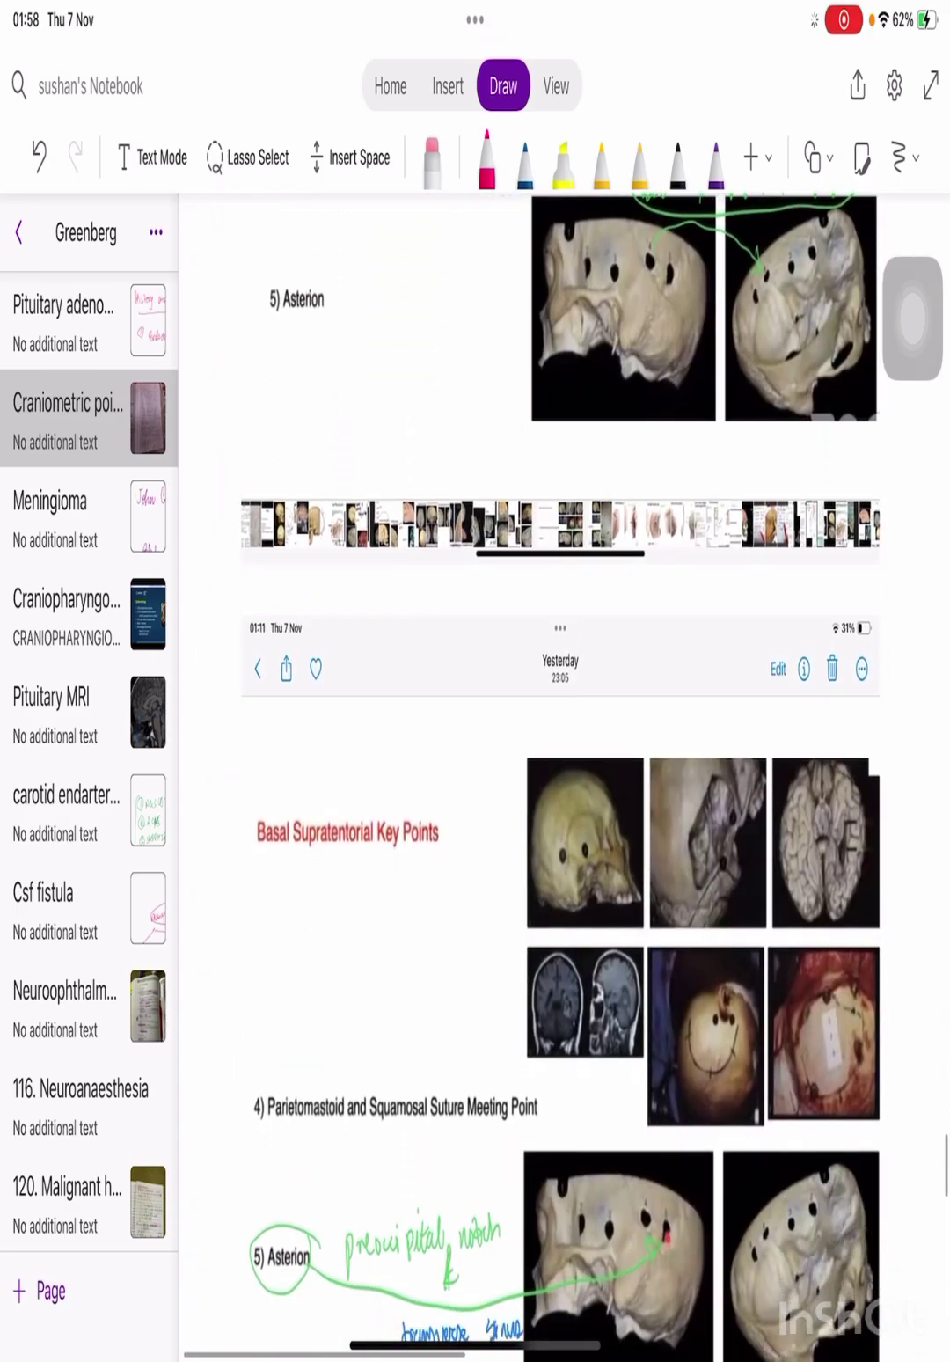
scroll(530, 774, "down", 10)
scroll(530, 774, "up", 15)
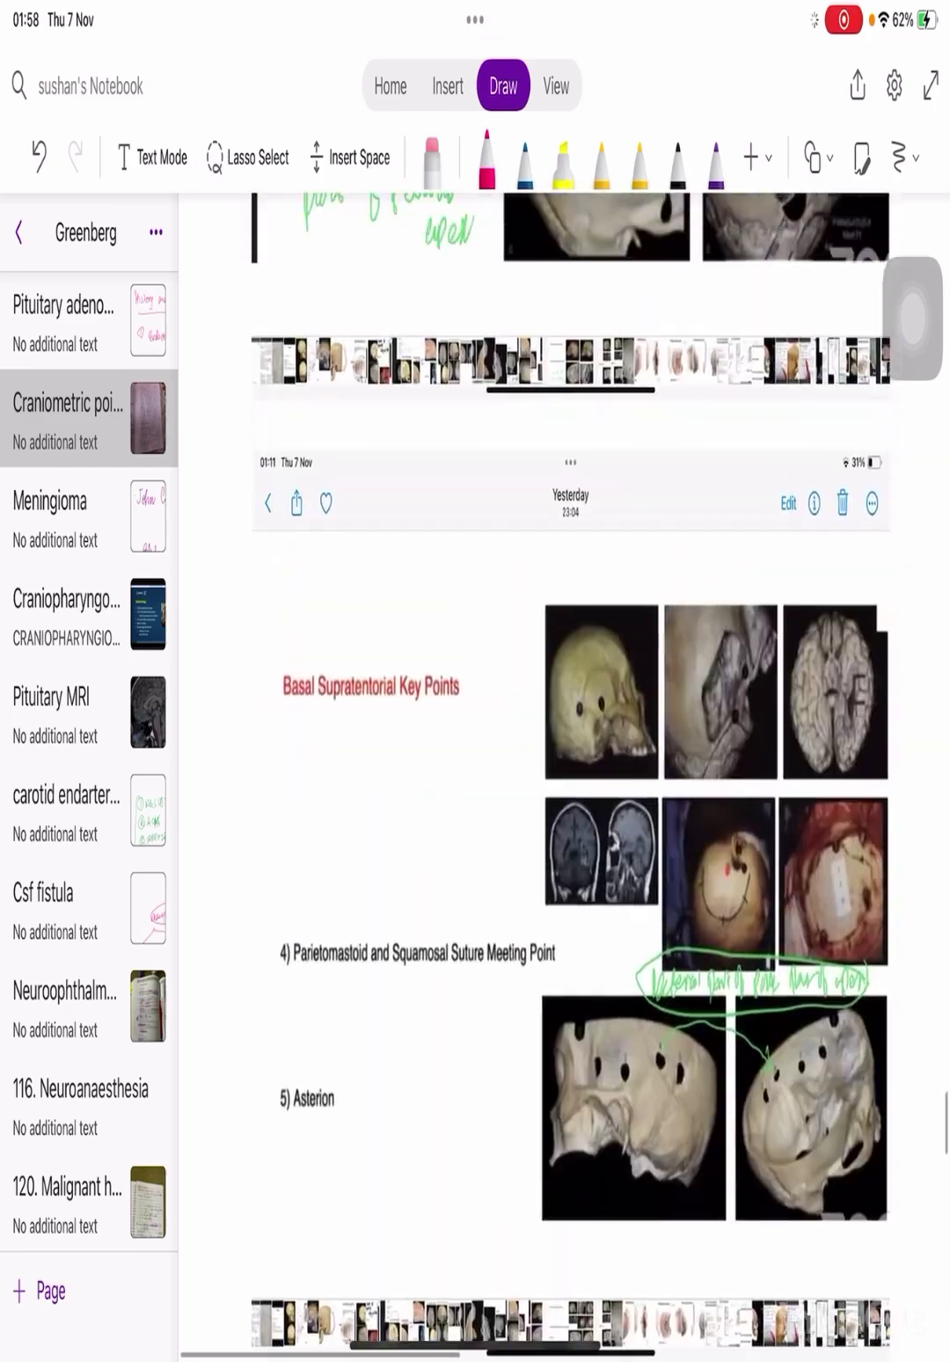
scroll(530, 774, "up", 5)
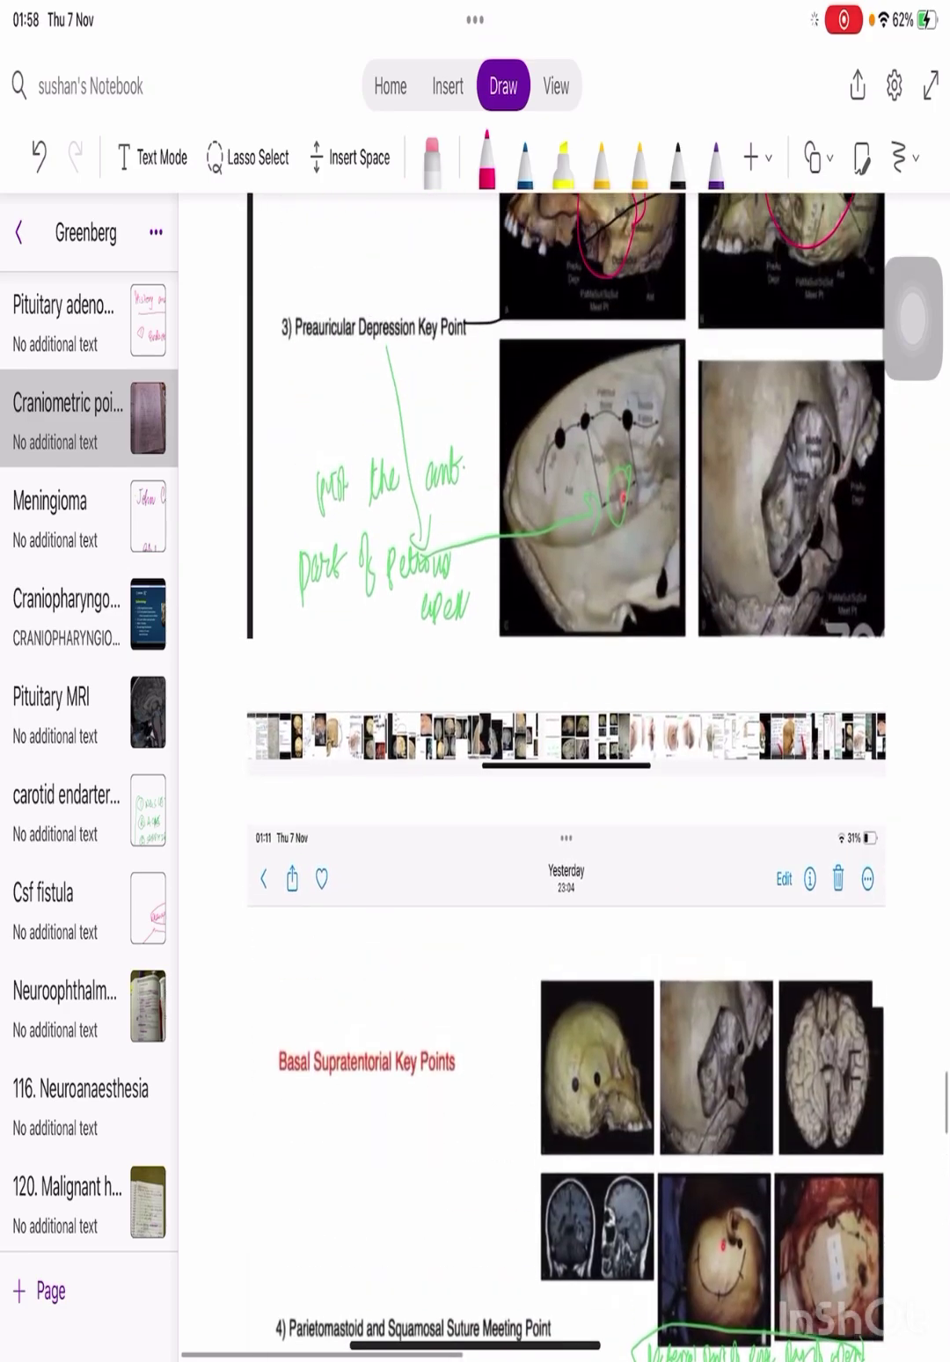
scroll(531, 774, "up", 3)
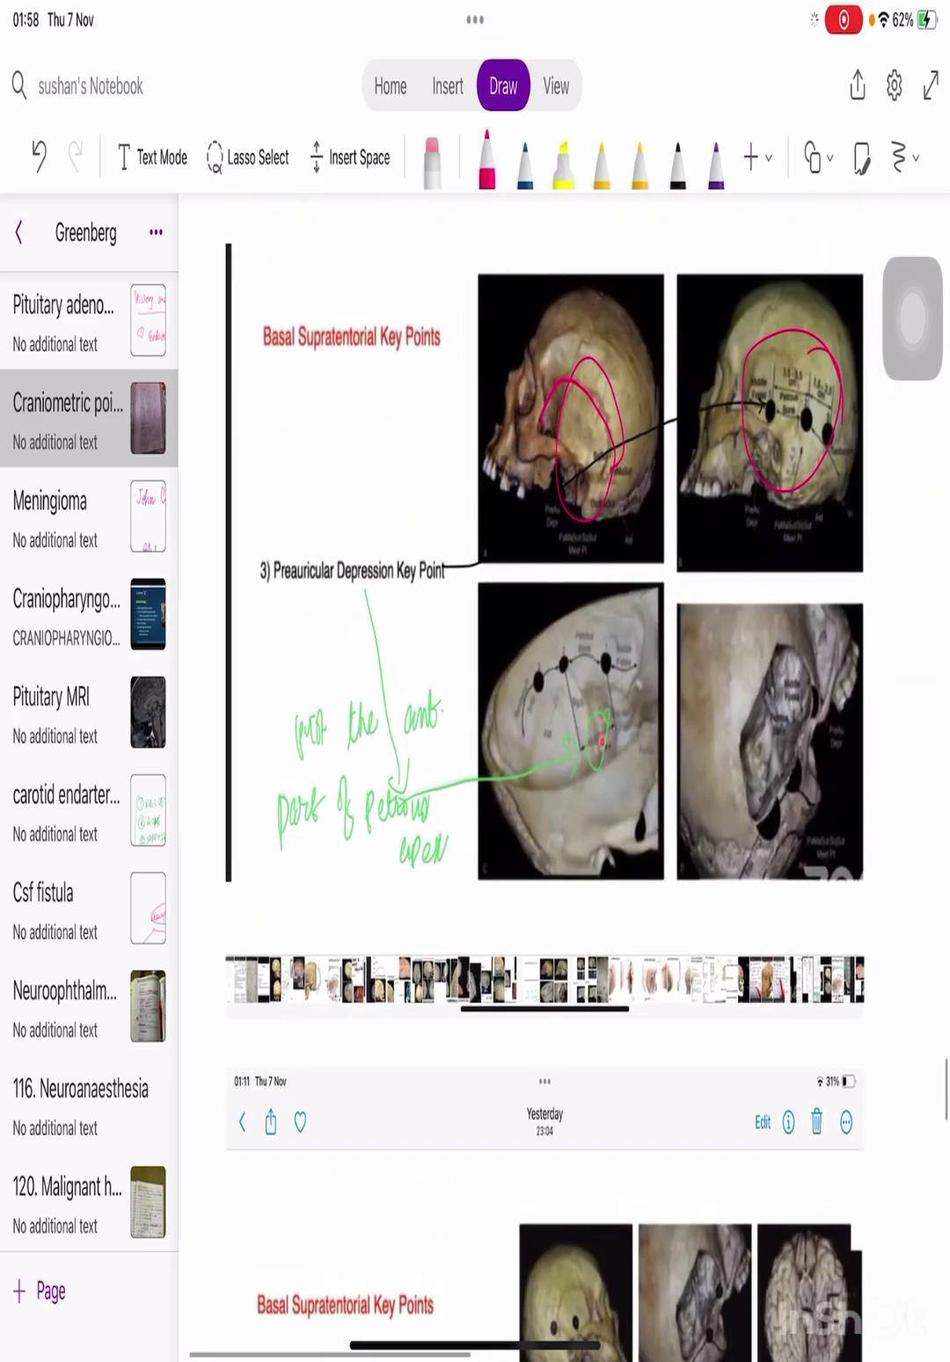
left_click_drag(545, 364, 539, 380)
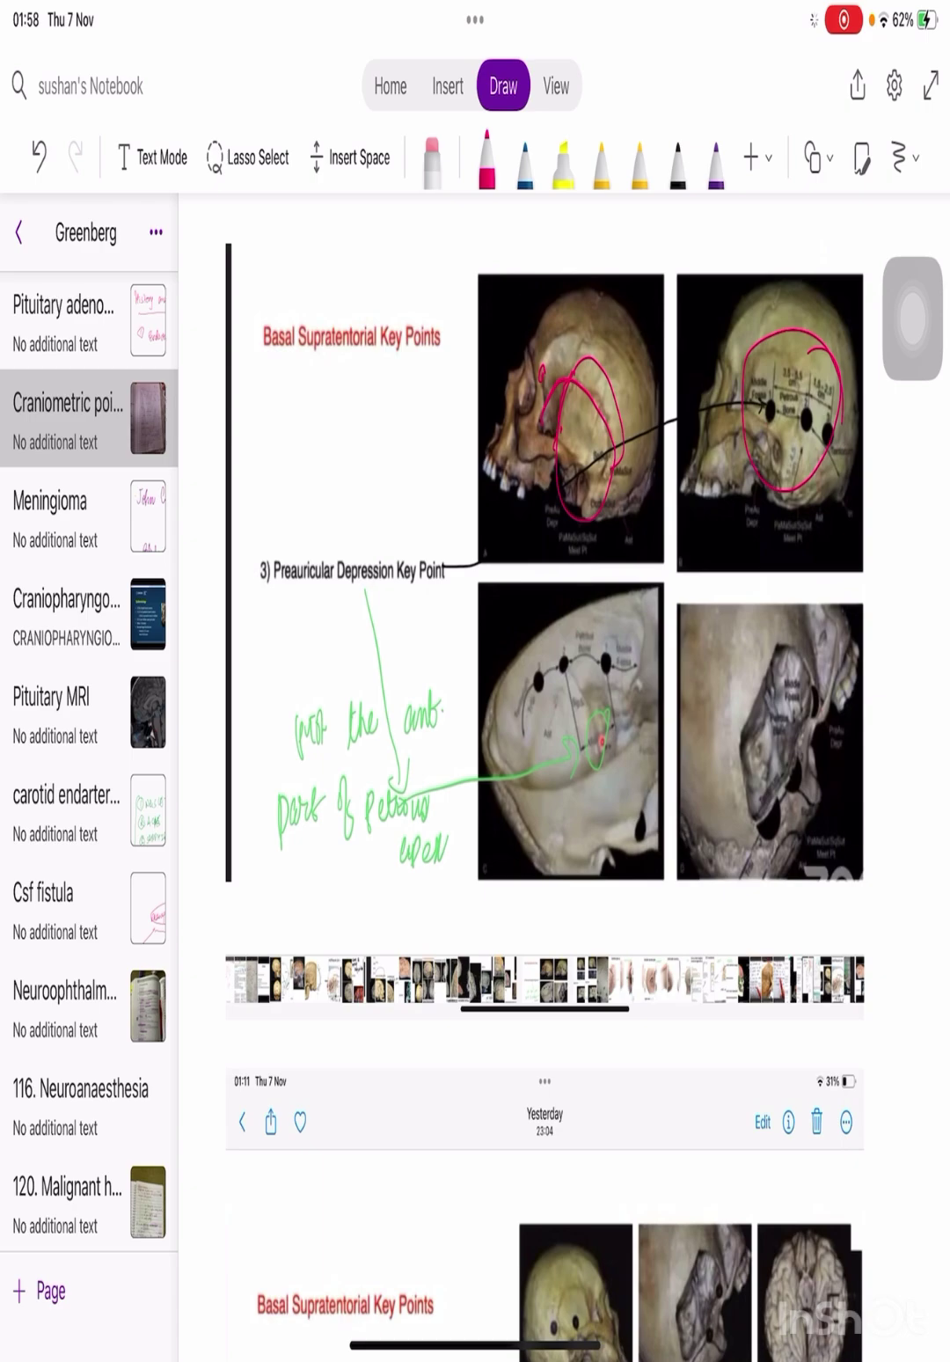
mouse_move(562, 435)
left_mouse_down()
mouse_move(567, 426)
mouse_move(571, 433)
left_mouse_up()
left_click_drag(570, 435, 581, 440)
left_click_drag(786, 407, 792, 384)
left_click_drag(826, 422, 835, 410)
- Underline item 4's heading, circle 5) Asterion, loop the right skull and circle its green note
scroll(563, 792, "down", 10)
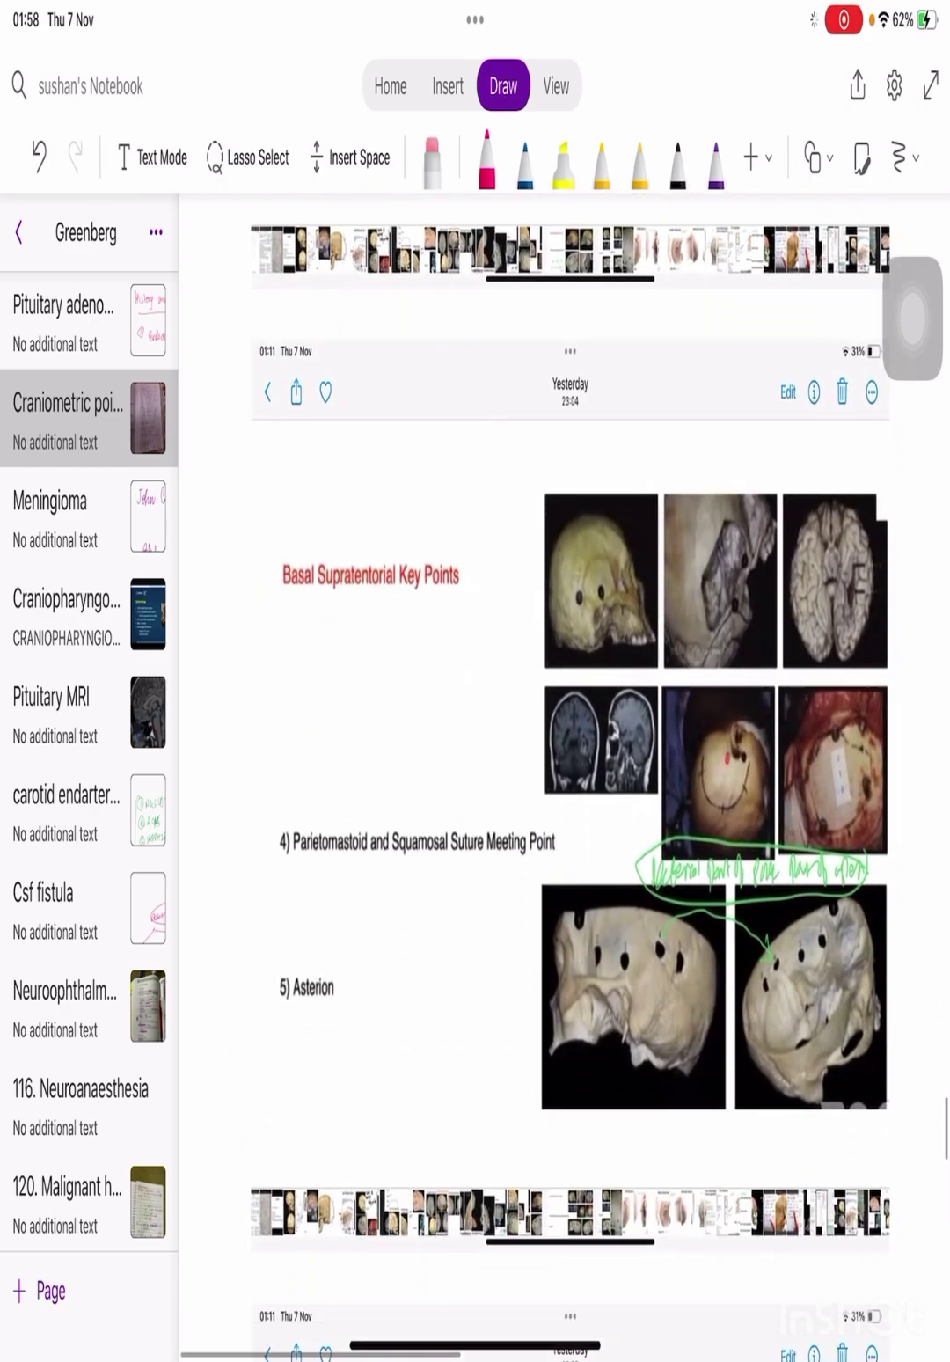
mouse_move(371, 818)
left_mouse_down()
mouse_move(373, 801)
mouse_move(510, 818)
left_mouse_up()
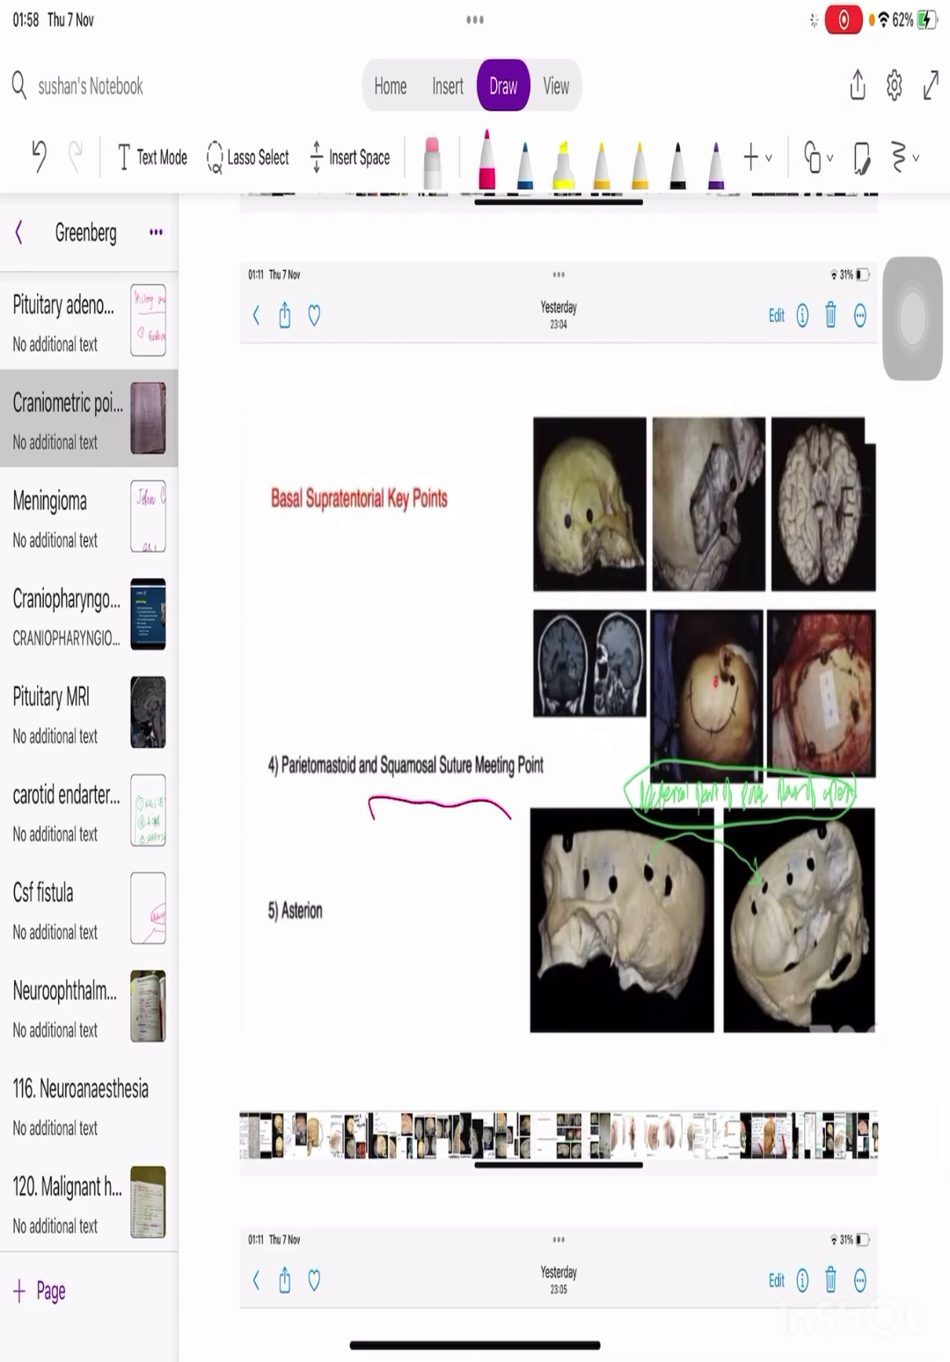
mouse_move(369, 883)
left_mouse_down()
mouse_move(341, 852)
mouse_move(376, 862)
left_mouse_up()
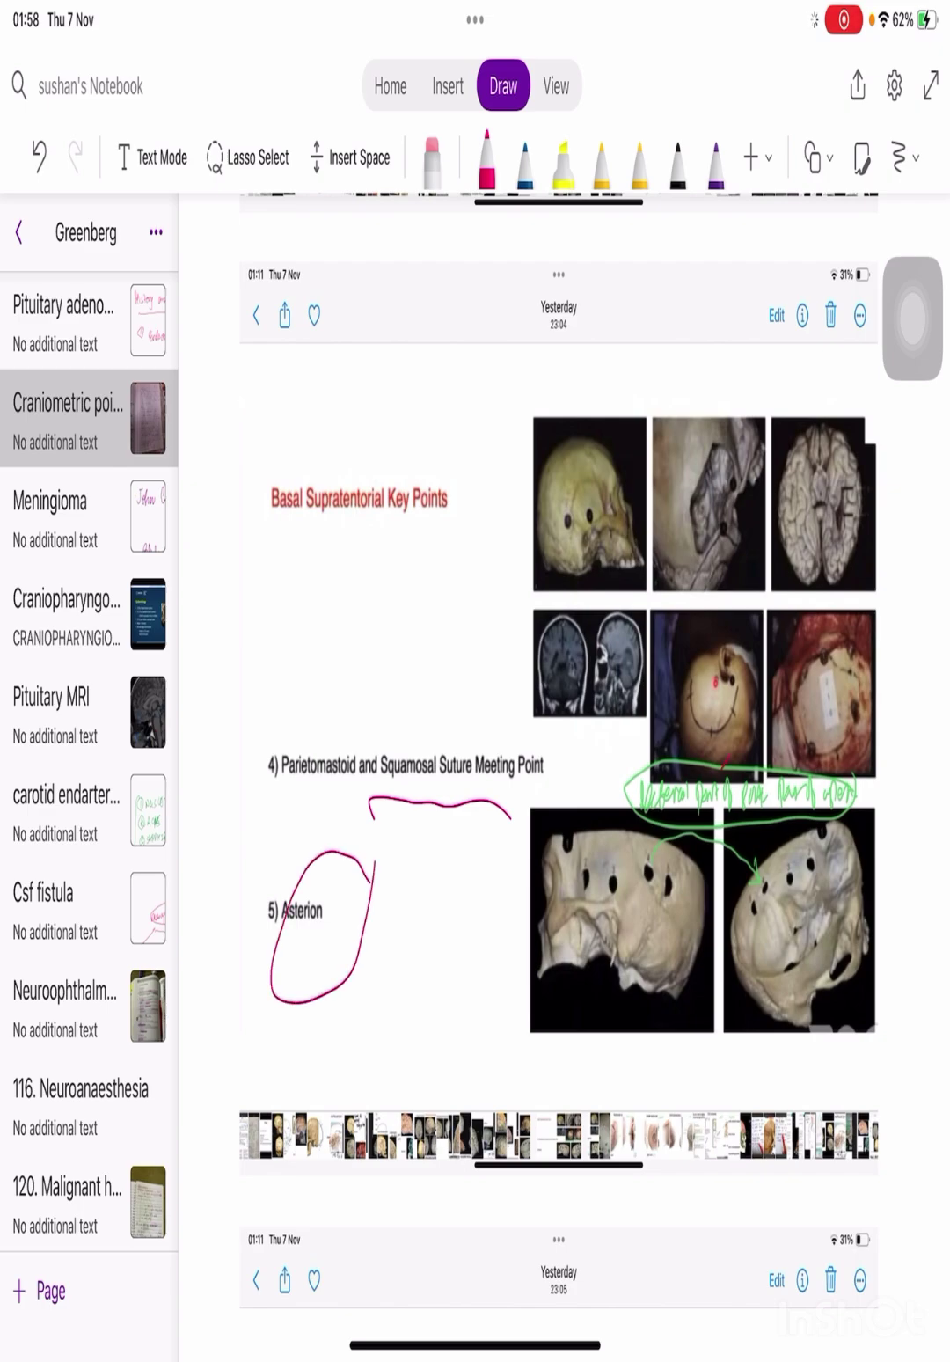
mouse_move(774, 940)
left_mouse_down()
mouse_move(772, 928)
mouse_move(763, 963)
left_mouse_up()
mouse_move(868, 825)
left_mouse_down()
mouse_move(868, 797)
mouse_move(840, 746)
mouse_move(648, 827)
mouse_move(825, 831)
left_mouse_up()
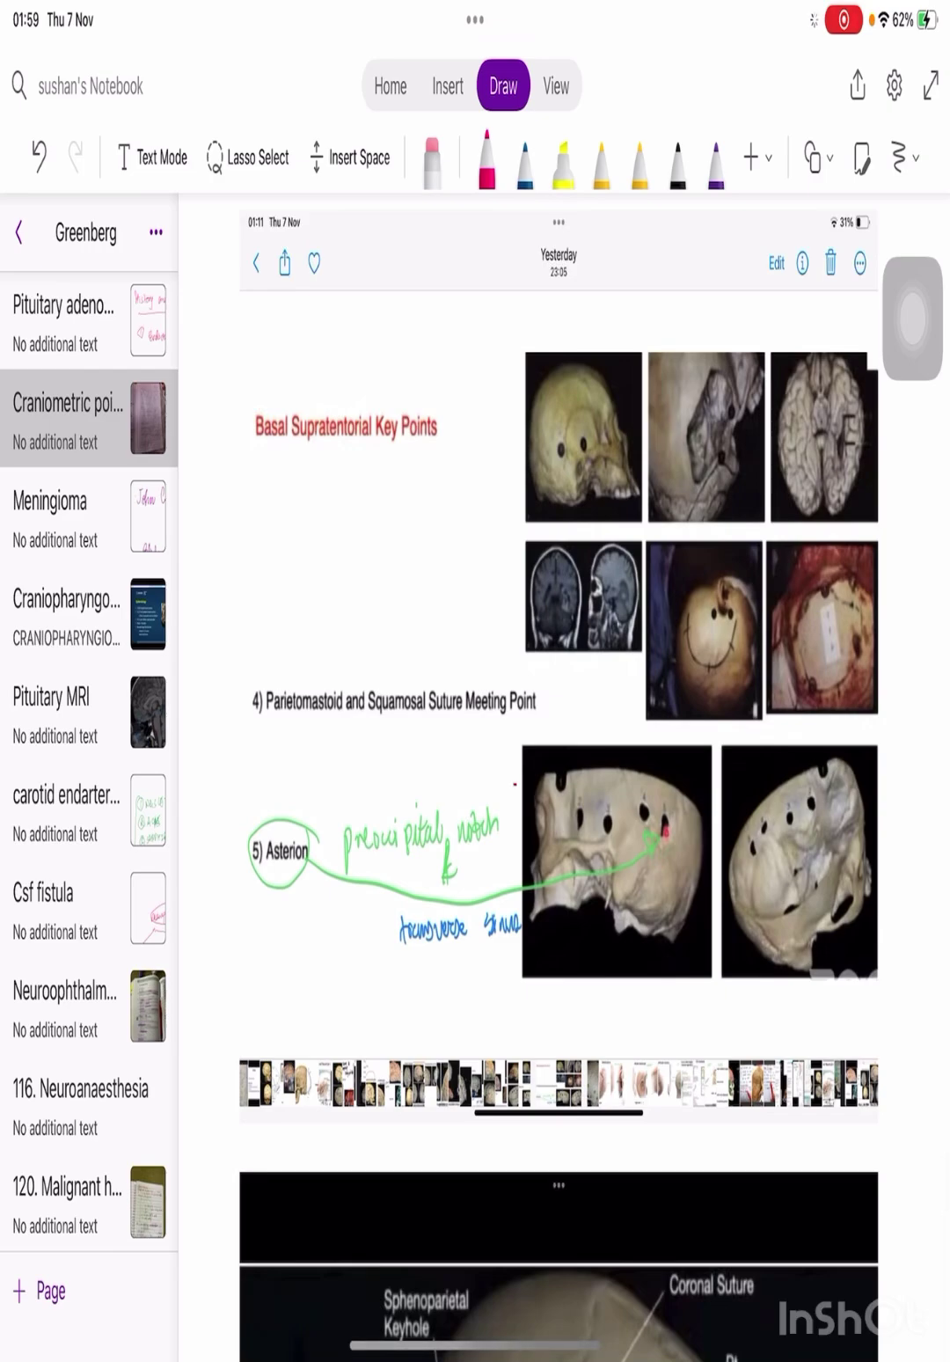
- Finish the pink strokes near the notch notes, then circle McCarthy's and the Sphenoparietal keyhole dots
mouse_move(517, 781)
left_mouse_down()
mouse_move(486, 1019)
mouse_move(526, 846)
left_mouse_up()
left_click_drag(582, 954, 534, 1015)
scroll(558, 774, "down", 10)
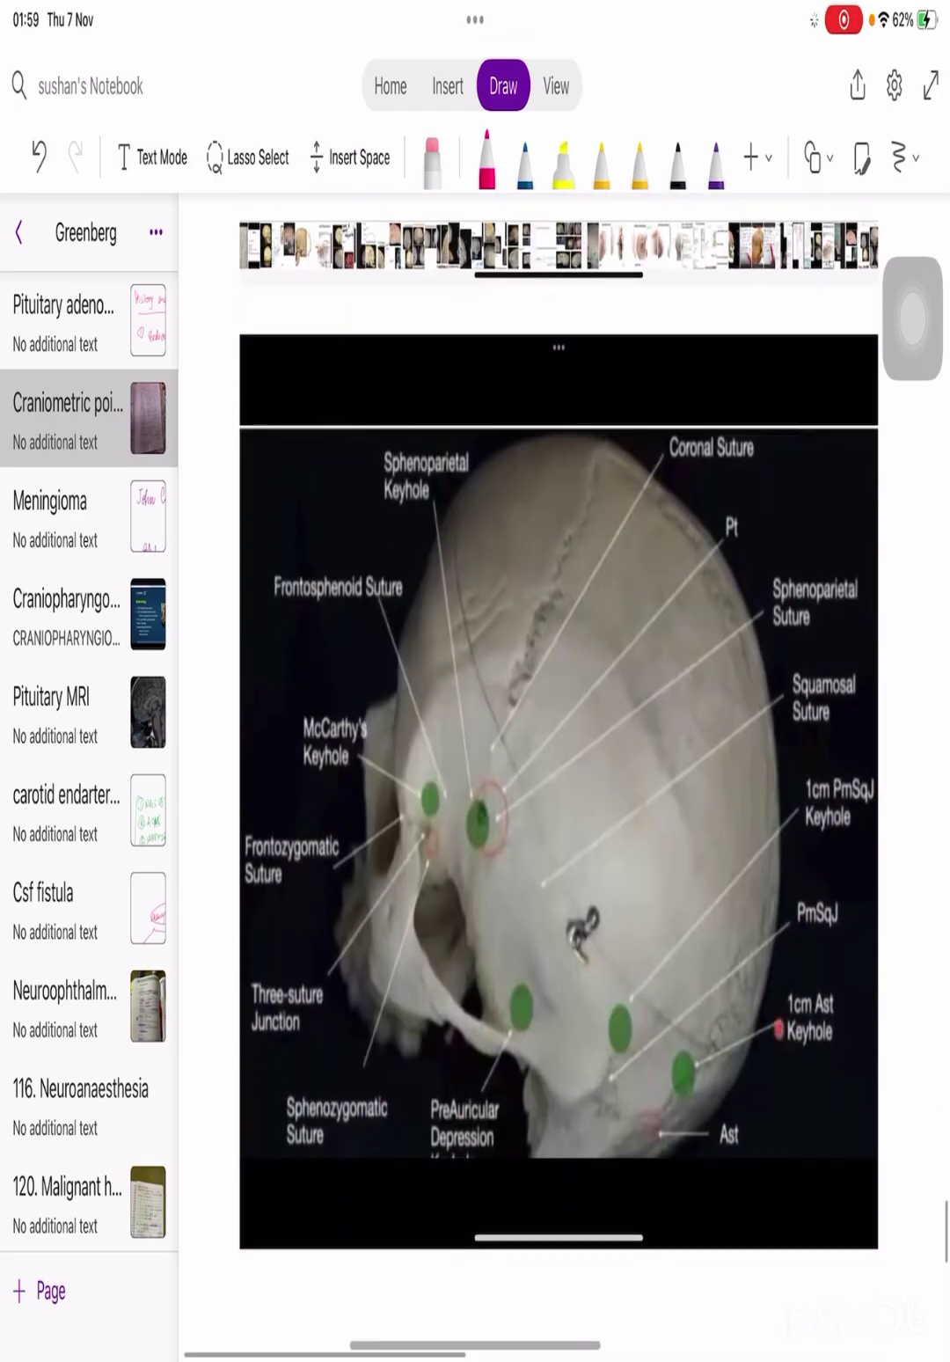
left_click_drag(437, 544, 429, 626)
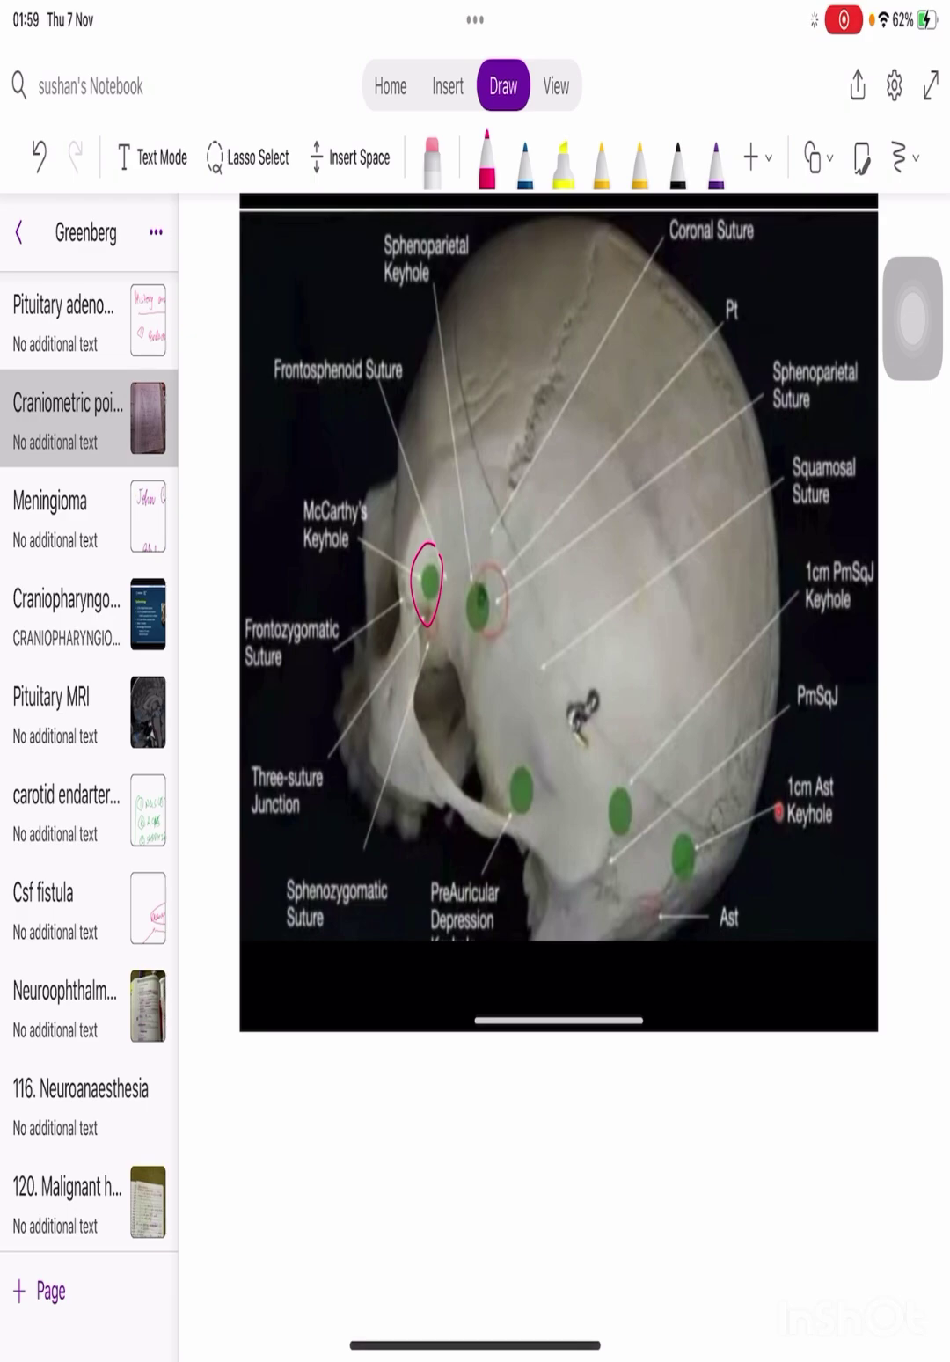
scroll(558, 615, "up", 2)
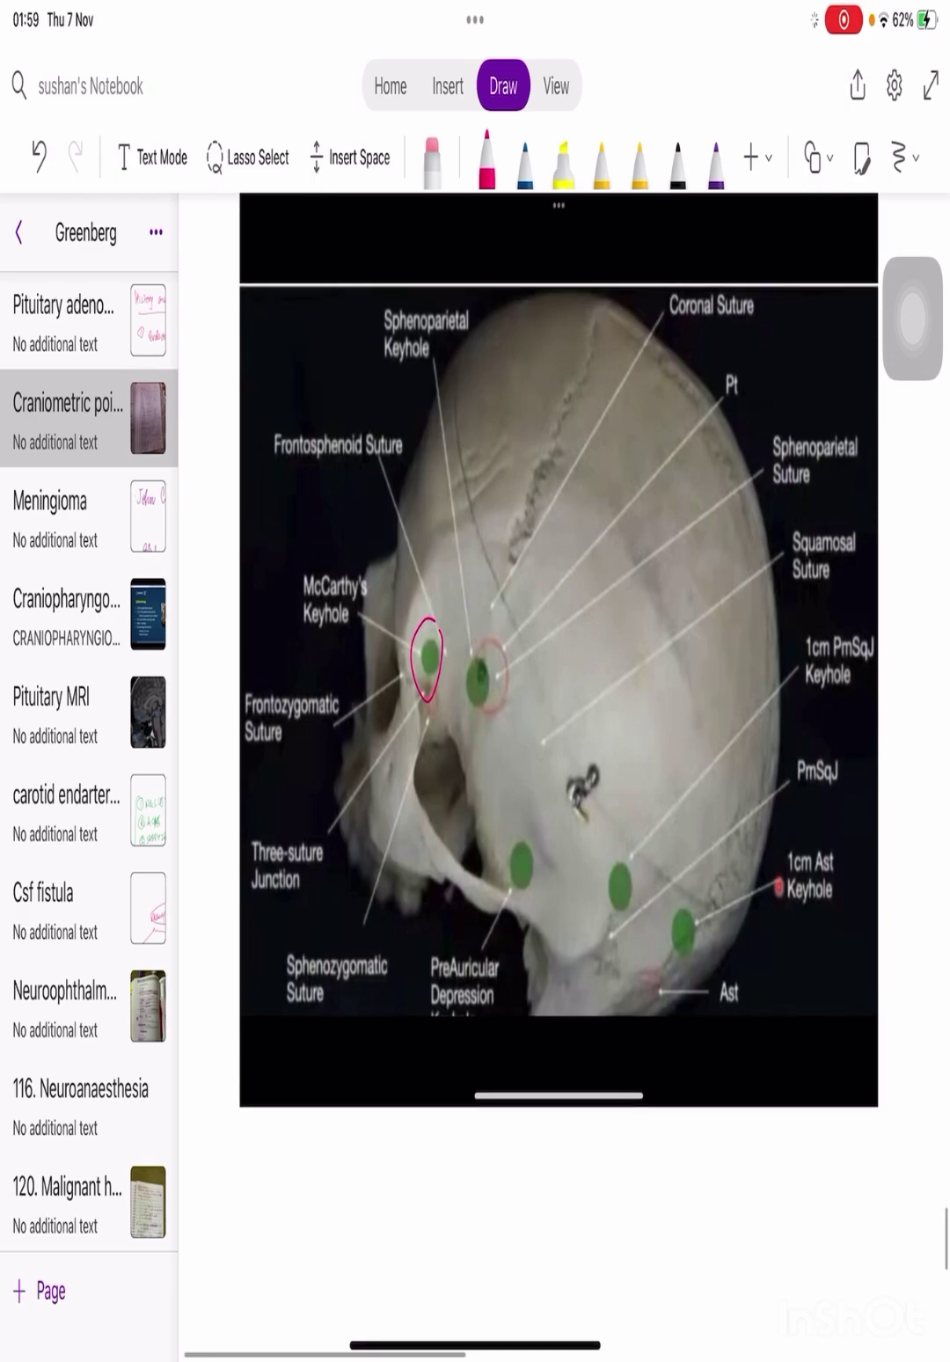
mouse_move(476, 671)
left_mouse_down()
mouse_move(503, 673)
mouse_move(499, 645)
left_mouse_up()
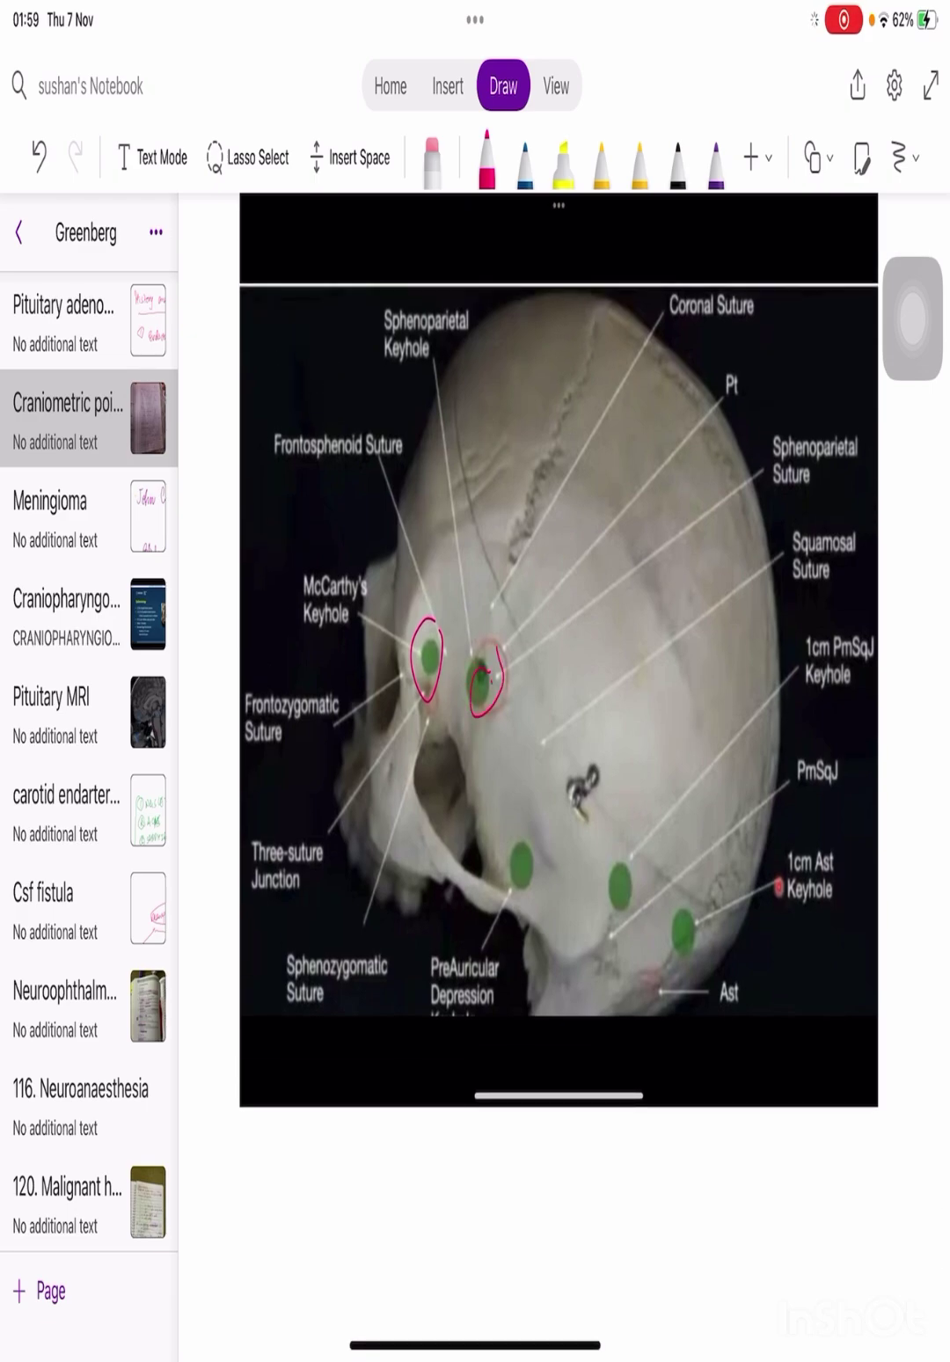
- Mark the PreAuricular Depression dot, write then scribble out a 10, and re-curl the Sphenoparietal circle
left_click_drag(514, 880, 518, 948)
mouse_move(490, 717)
left_mouse_down()
mouse_move(492, 739)
mouse_move(503, 718)
left_mouse_up()
mouse_move(470, 620)
left_mouse_down()
mouse_move(453, 722)
mouse_move(473, 598)
left_mouse_up()
mouse_move(497, 709)
left_mouse_down()
mouse_move(495, 736)
mouse_move(510, 735)
mouse_move(513, 719)
left_mouse_up()
left_click_drag(524, 846, 527, 868)
mouse_move(529, 794)
left_mouse_down()
mouse_move(538, 836)
mouse_move(533, 890)
left_mouse_up()
mouse_move(514, 702)
left_mouse_down()
mouse_move(501, 755)
mouse_move(508, 741)
left_mouse_up()
left_click_drag(457, 658, 495, 719)
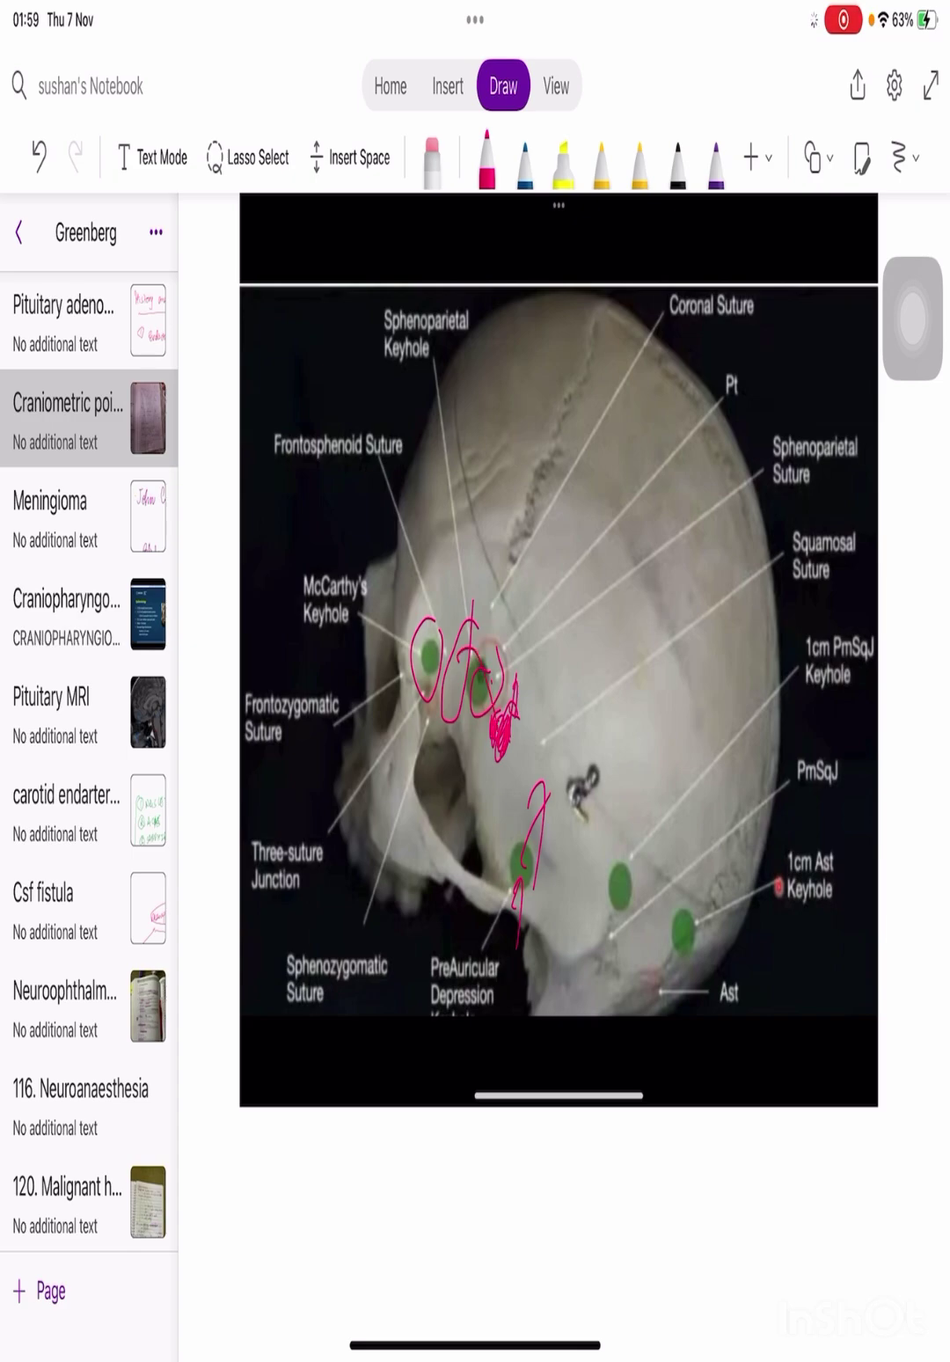